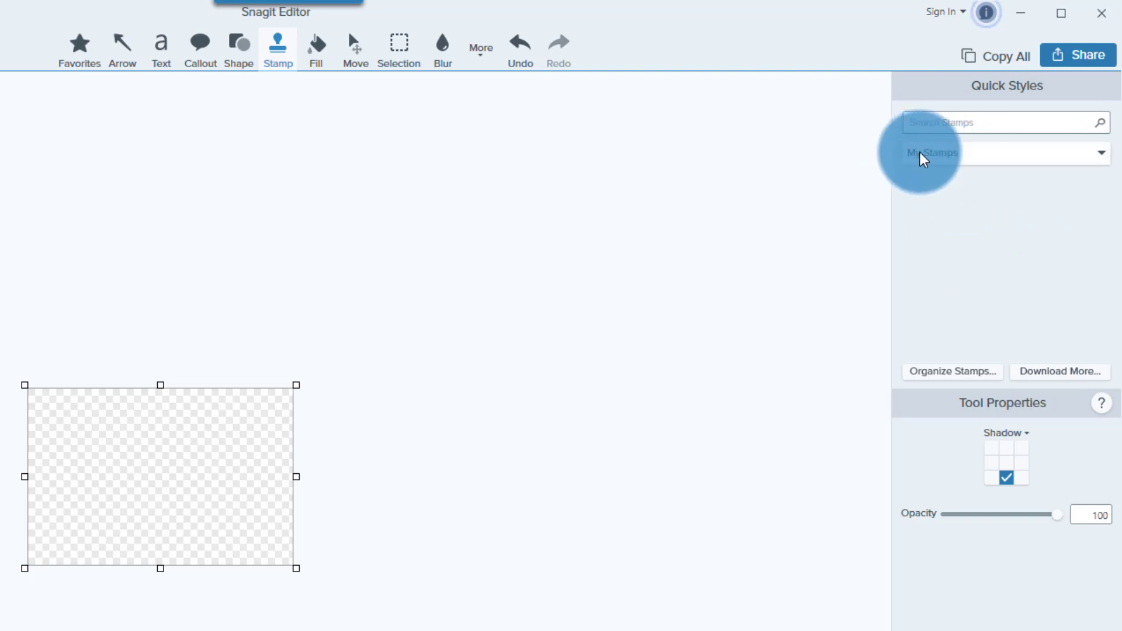
# - Switch the stamp category to Symbols and scroll down through its icons
pyautogui.click(971, 157)
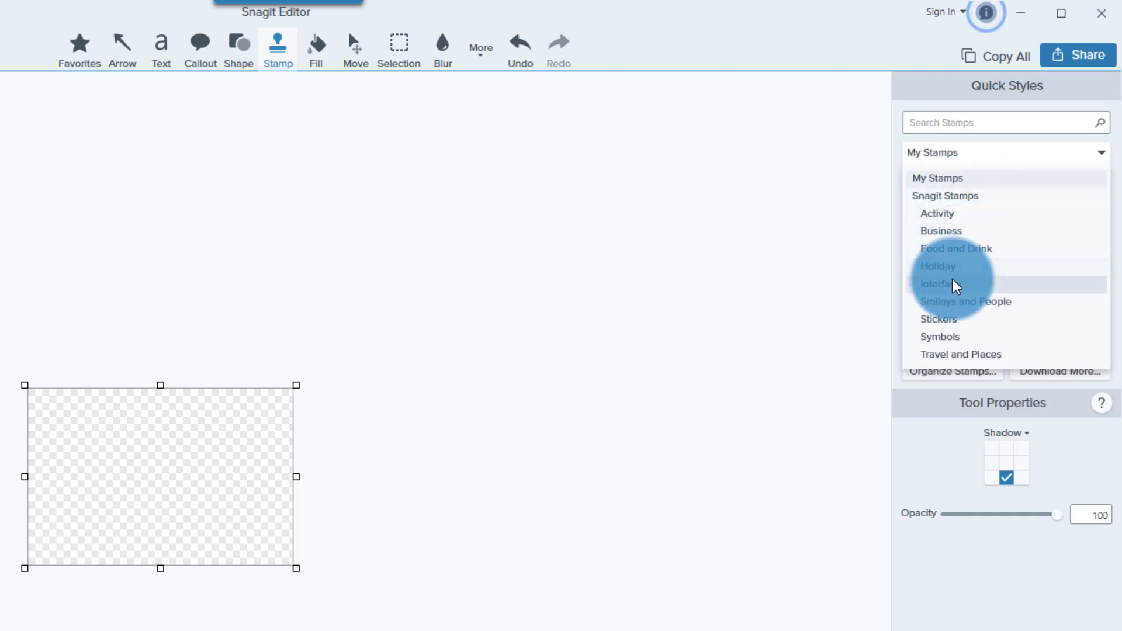
pyautogui.click(946, 338)
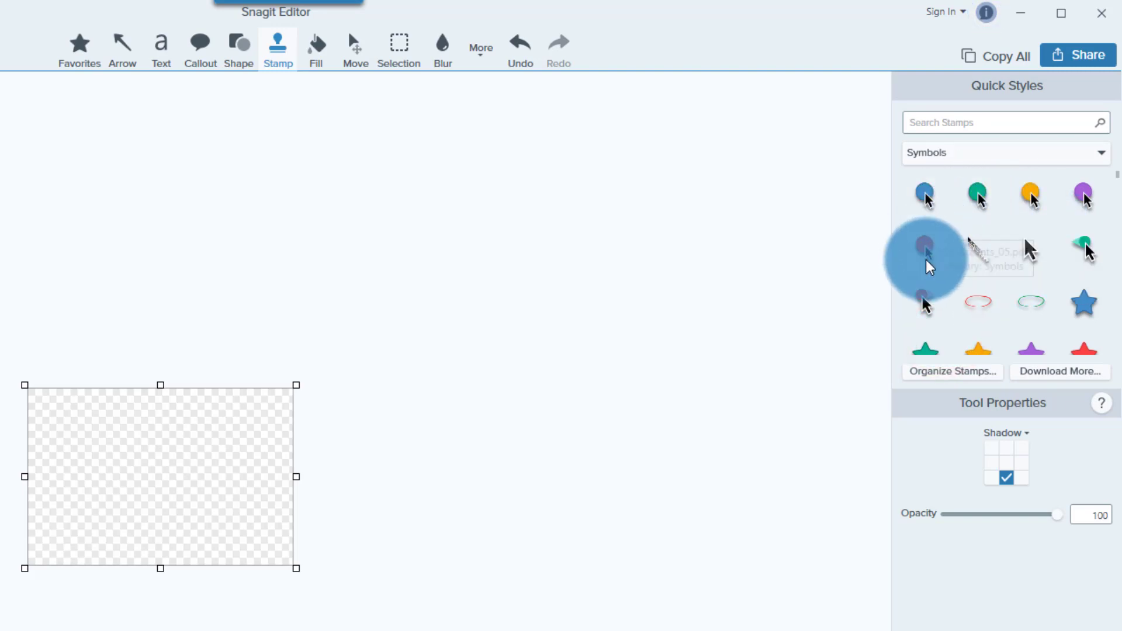
pyautogui.scroll(-1, 1027, 288)
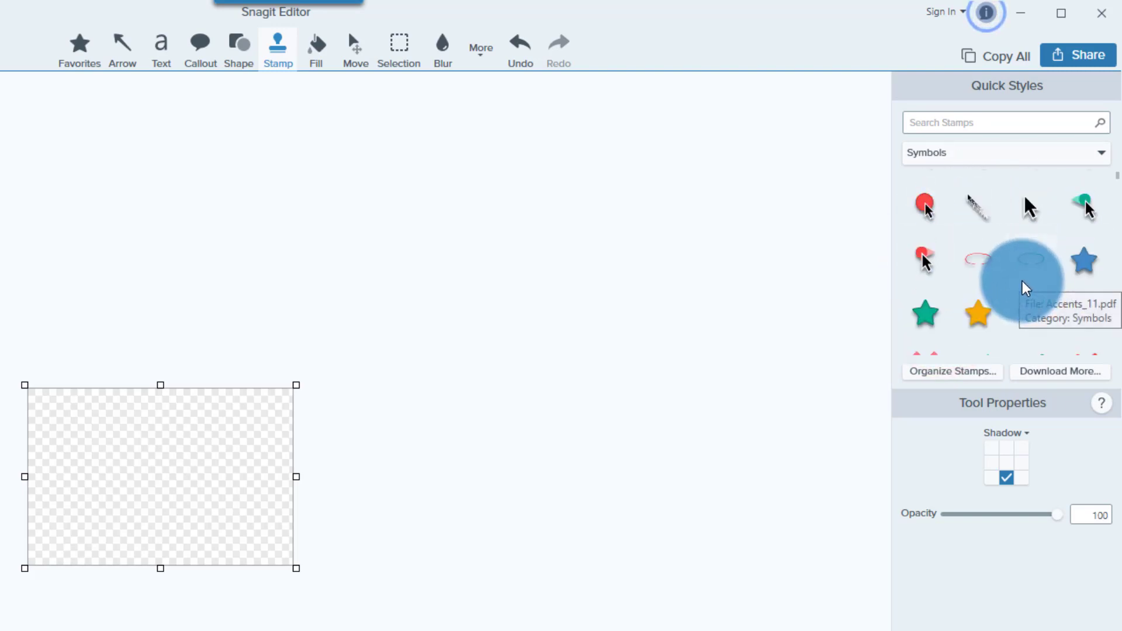
pyautogui.scroll(-3, 1027, 289)
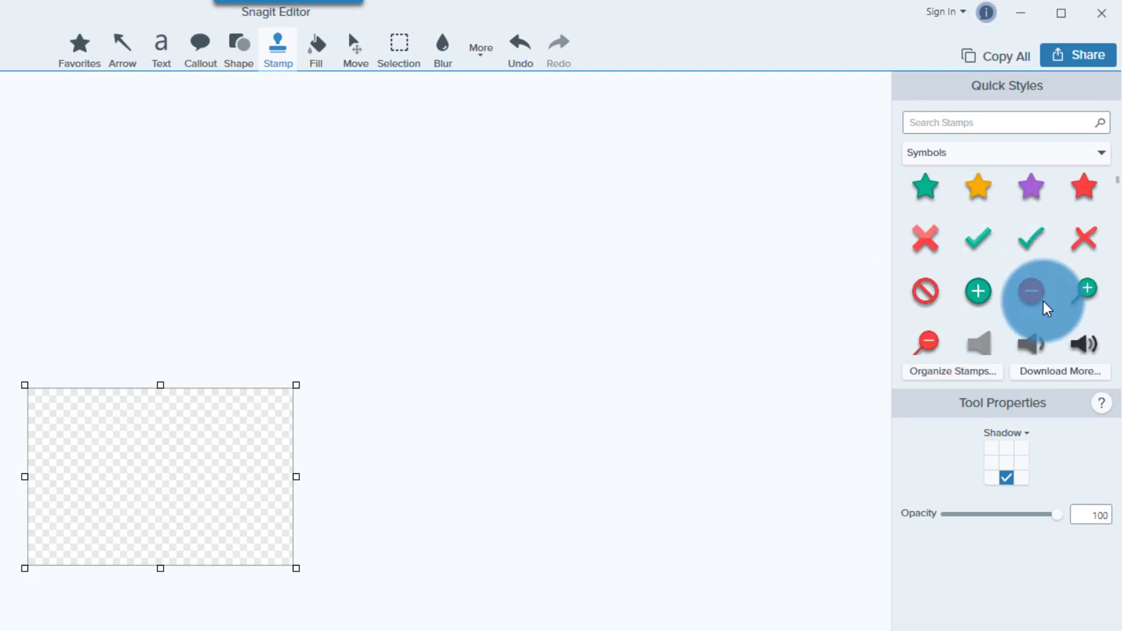
pyautogui.scroll(-5, 1046, 308)
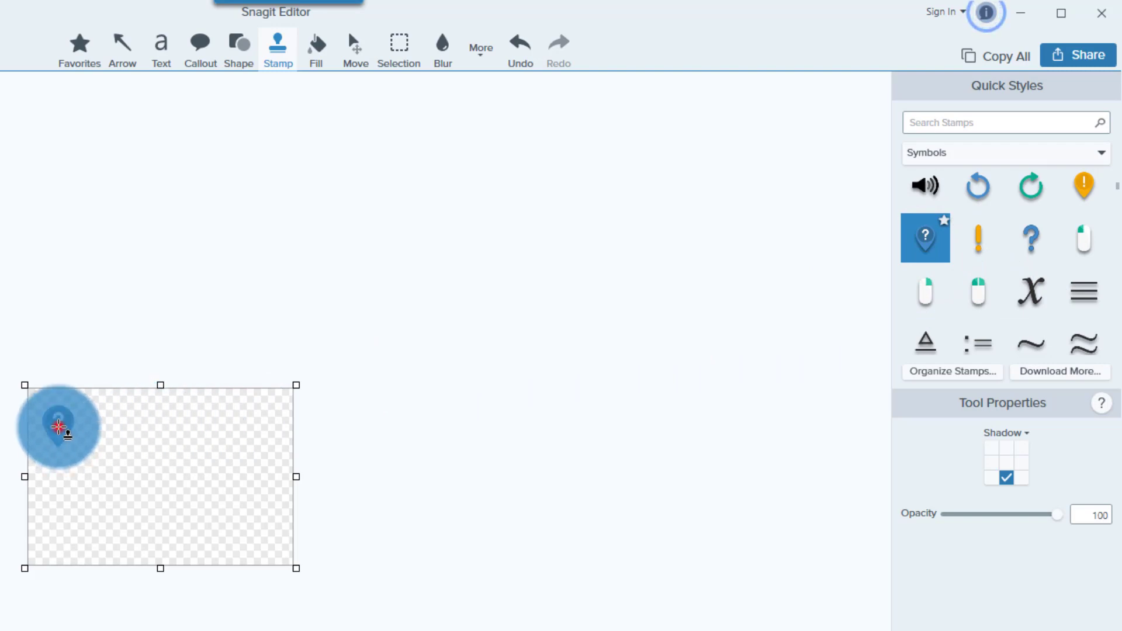
# - Nudge the question-mark pin right and down, trying several shadow directions
pyautogui.moveTo(64, 423); pyautogui.dragTo(119, 370)
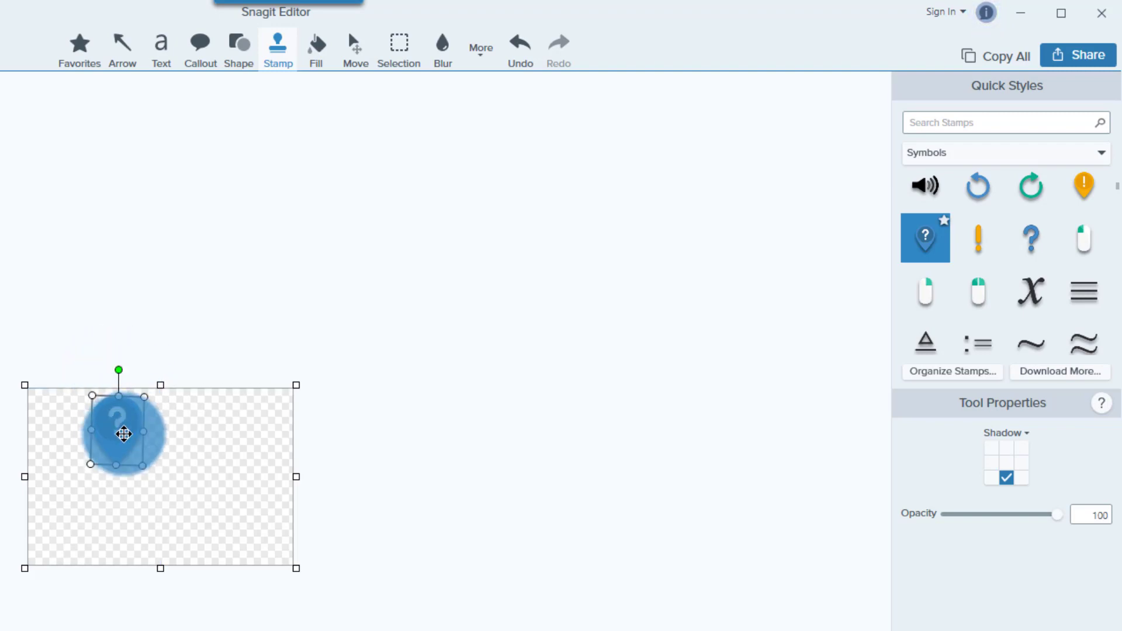
pyautogui.moveTo(112, 436); pyautogui.dragTo(101, 457)
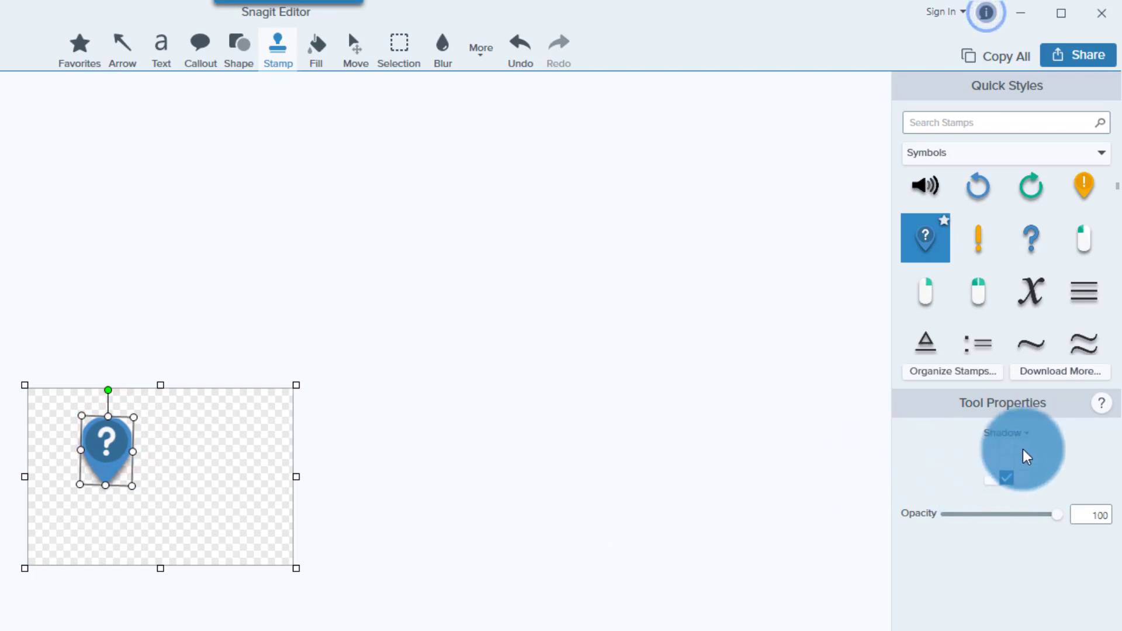
pyautogui.click(1003, 461)
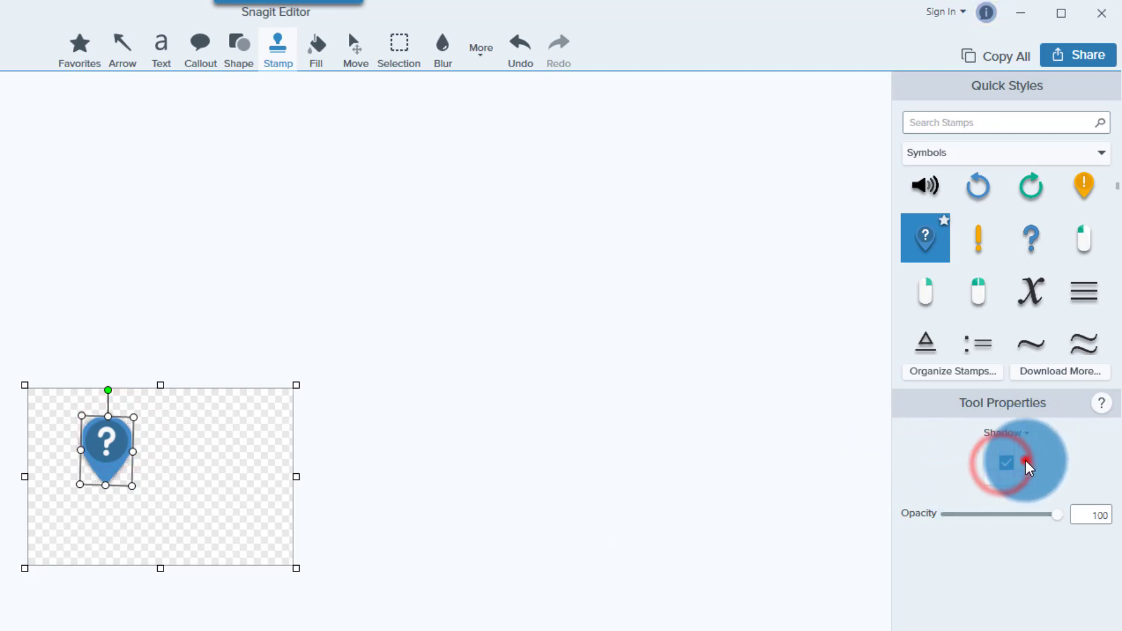
pyautogui.click(1026, 462)
pyautogui.click(1028, 448)
pyautogui.click(1008, 464)
pyautogui.click(1008, 480)
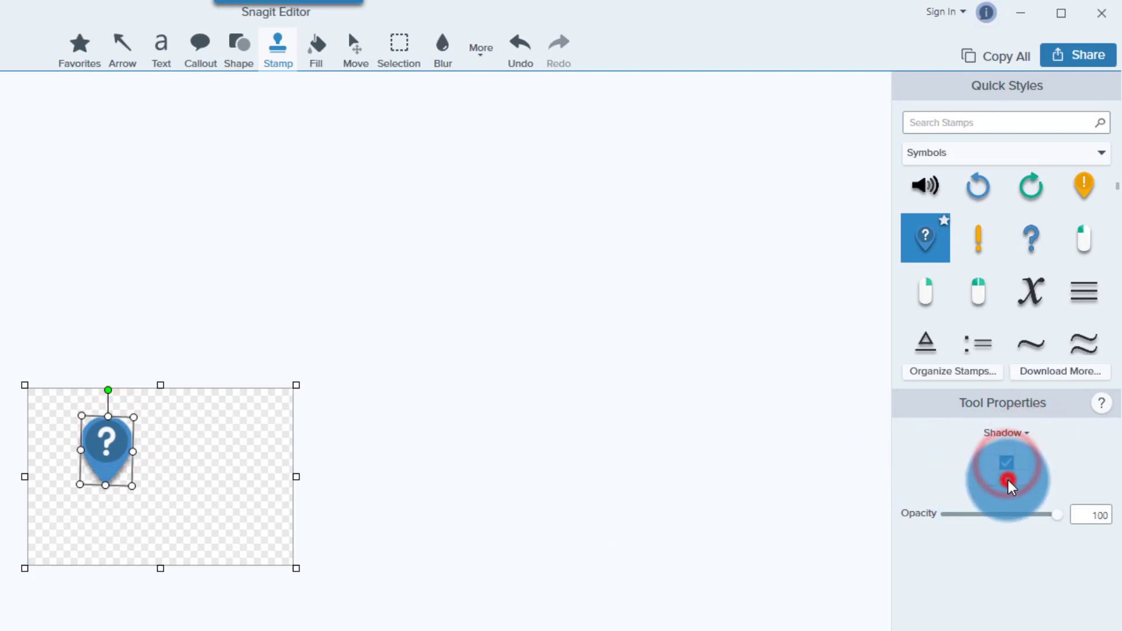
# - Check the detailed shadow settings, then lower the stamp opacity to 91
pyautogui.click(1016, 434)
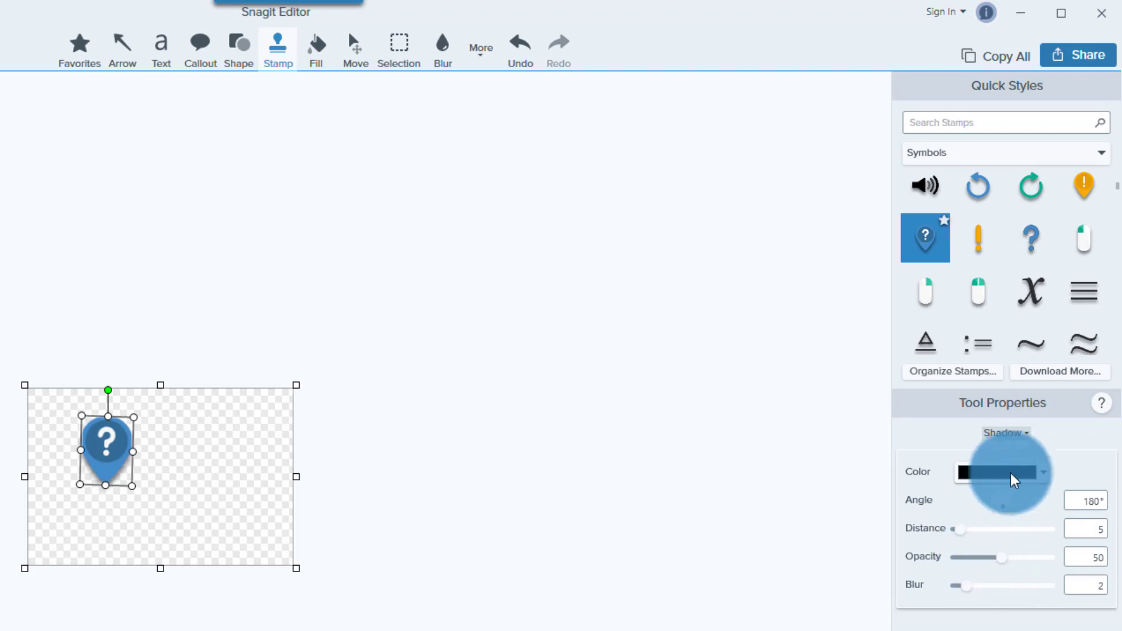
pyautogui.click(1022, 433)
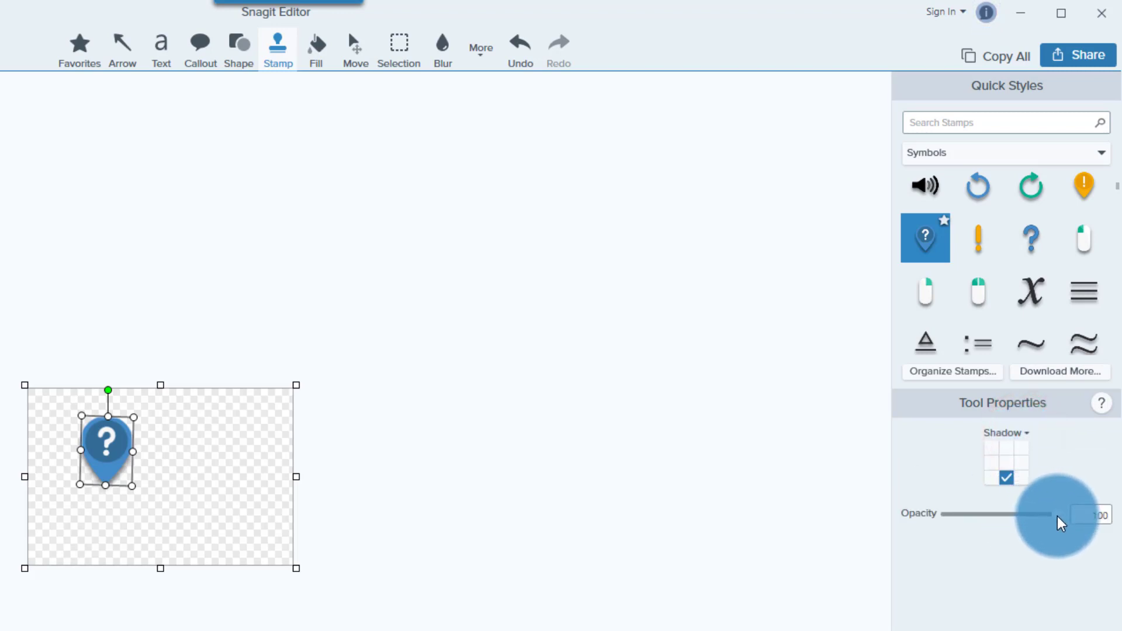
pyautogui.moveTo(1057, 522)
pyautogui.mouseDown()
pyautogui.moveTo(1023, 527)
pyautogui.moveTo(1044, 528)
pyautogui.mouseUp()
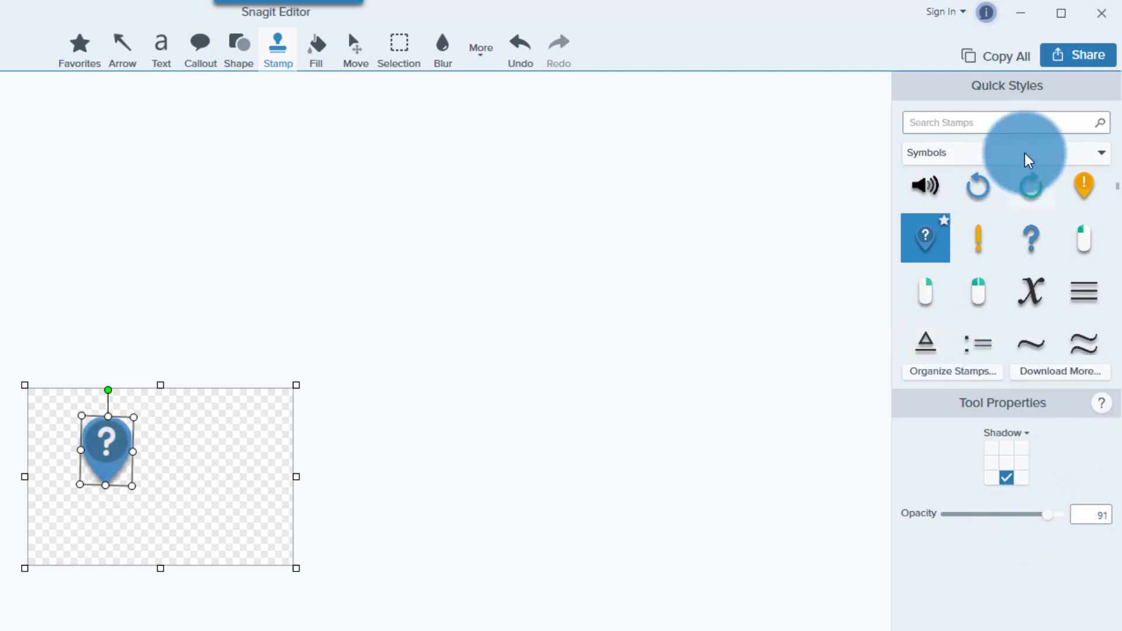
pyautogui.click(1000, 156)
# - Switch to My Stamps, search stamps for 'red number', and pick the red starburst 14
pyautogui.click(950, 179)
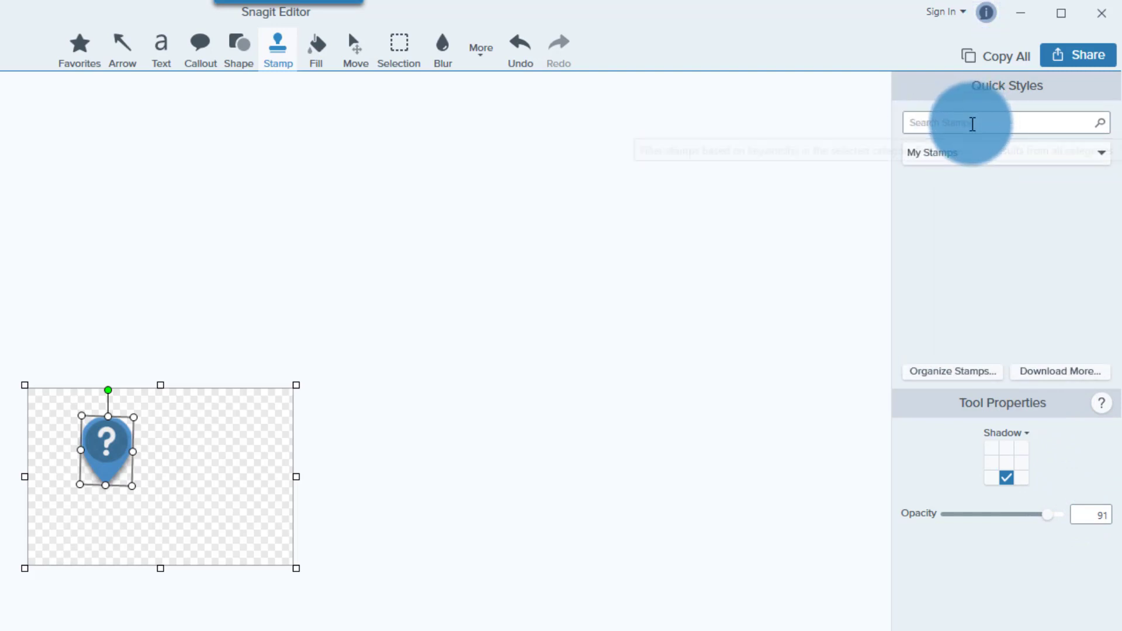
pyautogui.click(972, 124)
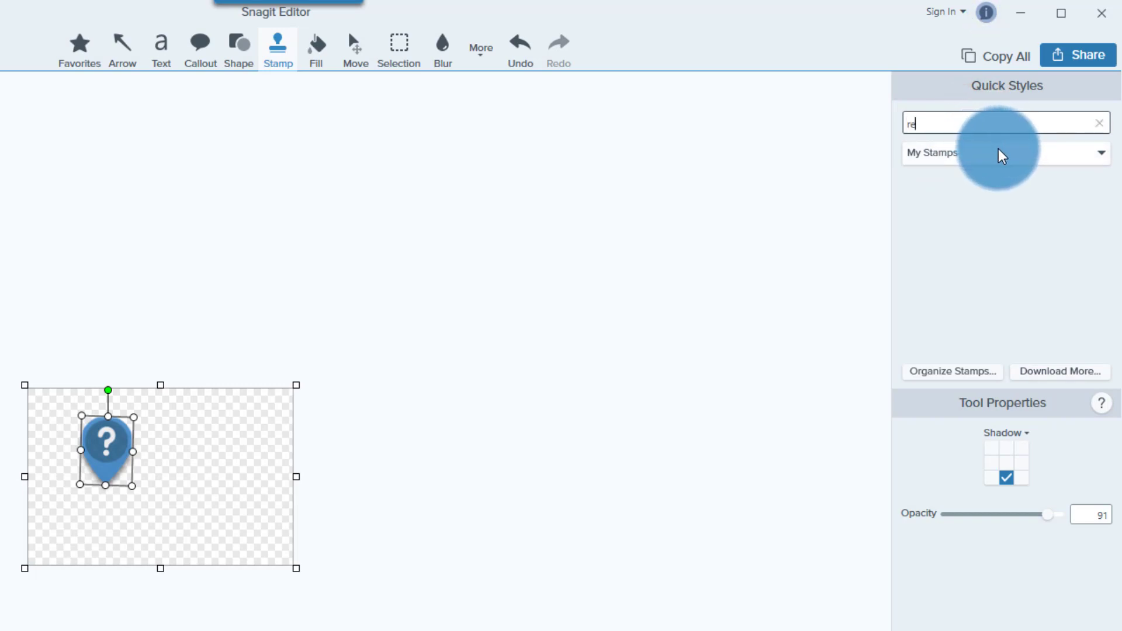
pyautogui.write('red')
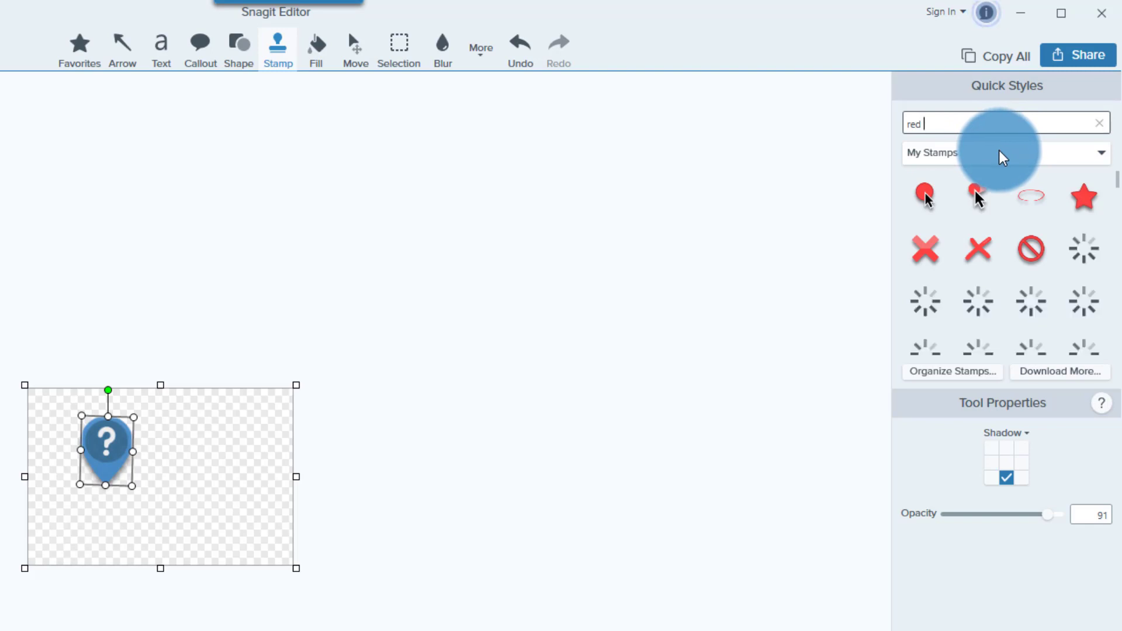
pyautogui.write(' nu')
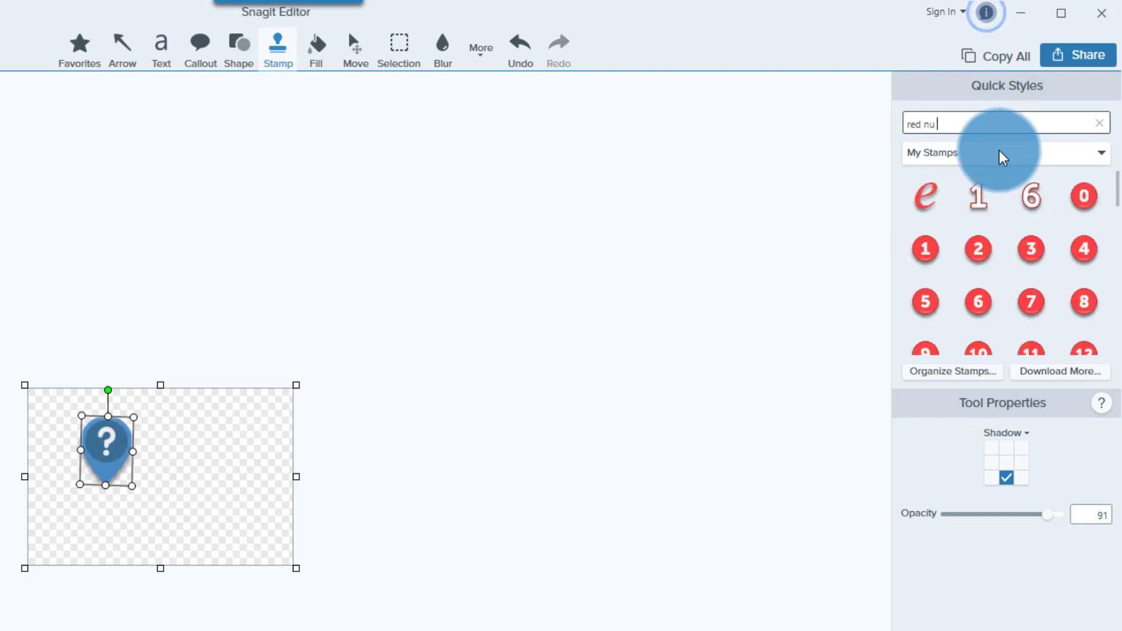
pyautogui.write(' ber')
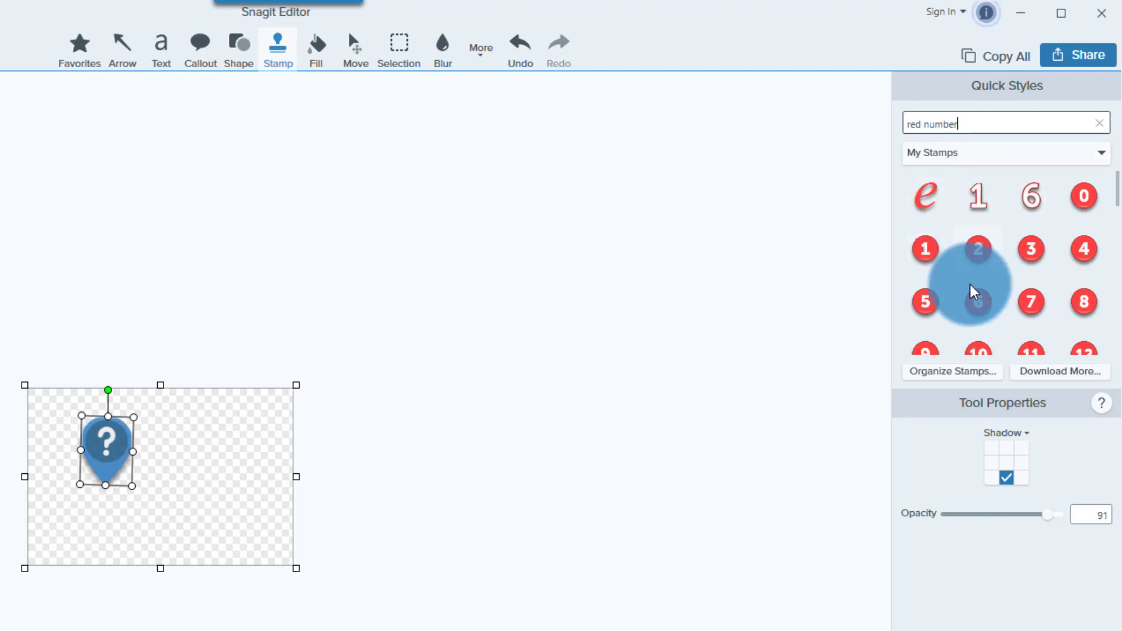
pyautogui.scroll(-5, 1011, 287)
pyautogui.scroll(-10, 1022, 279)
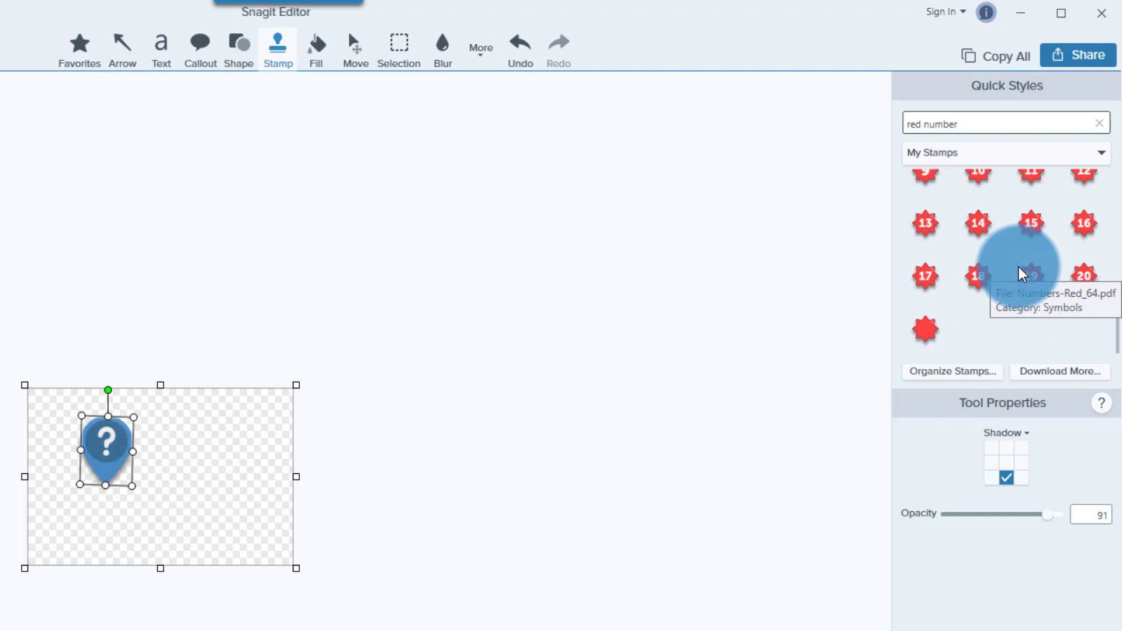
pyautogui.click(981, 226)
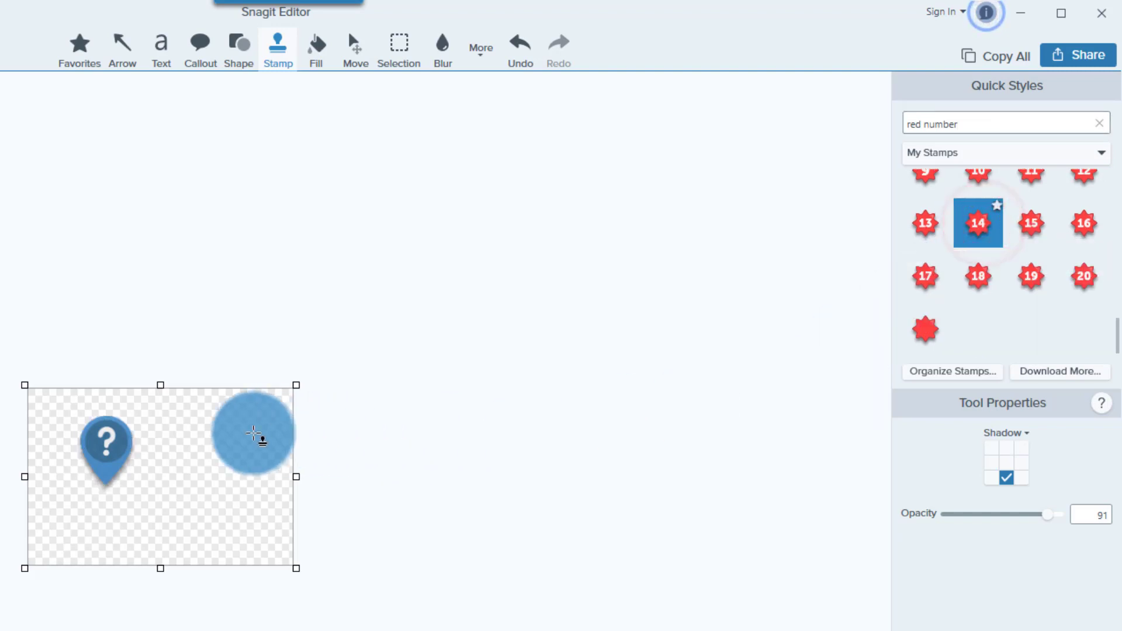
# - Stamp six red starburst 14s across the image
pyautogui.click(233, 433)
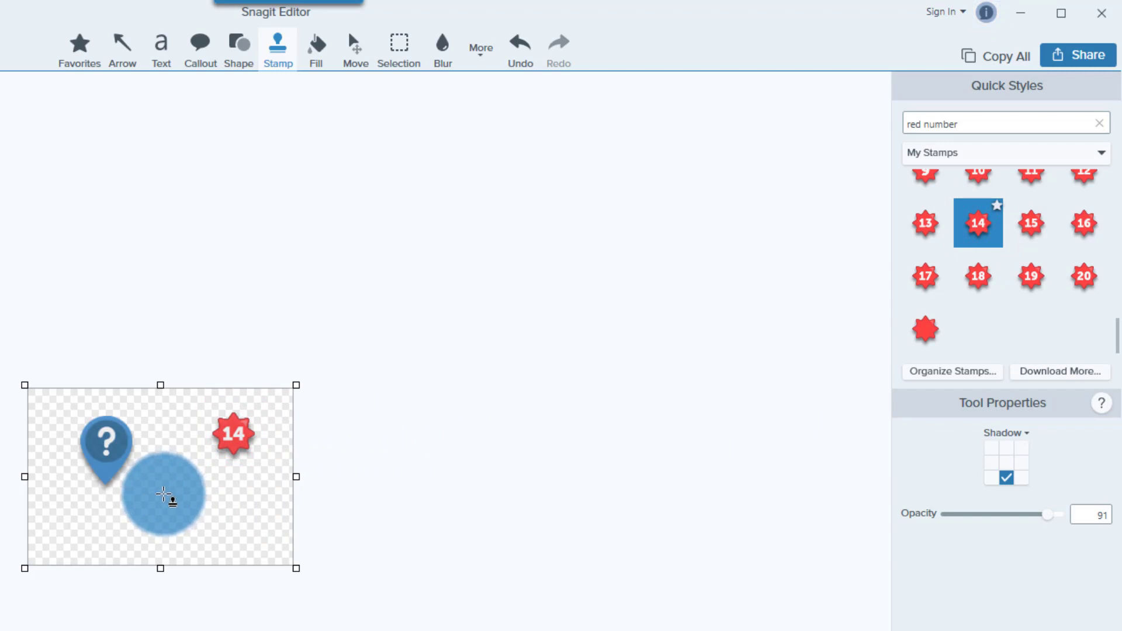
pyautogui.click(155, 492)
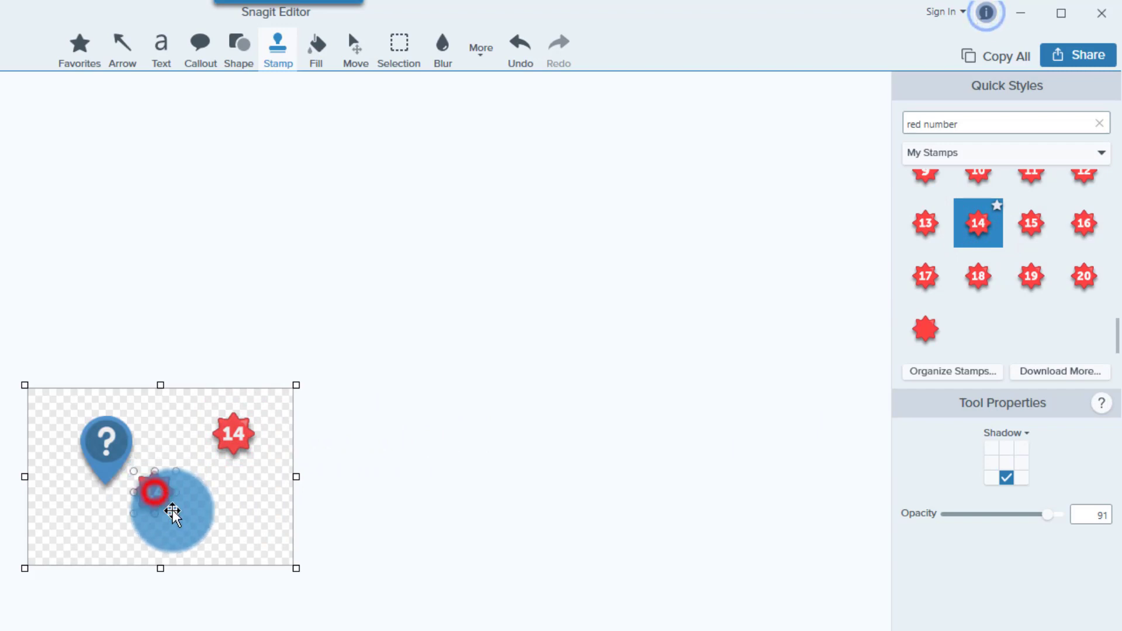
pyautogui.click(221, 509)
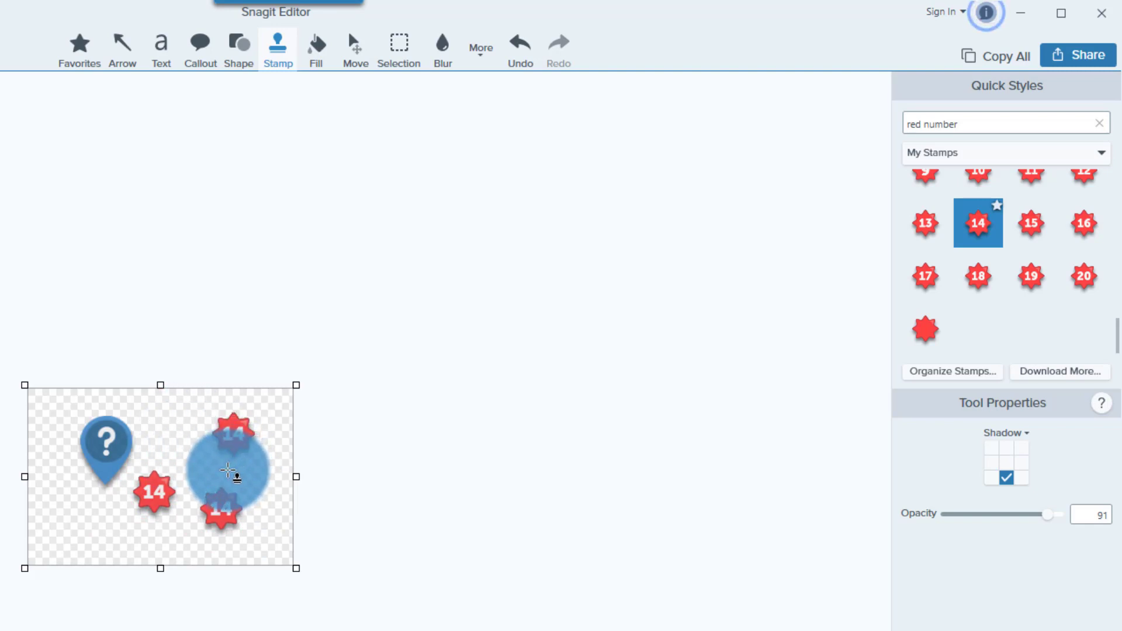
pyautogui.click(178, 437)
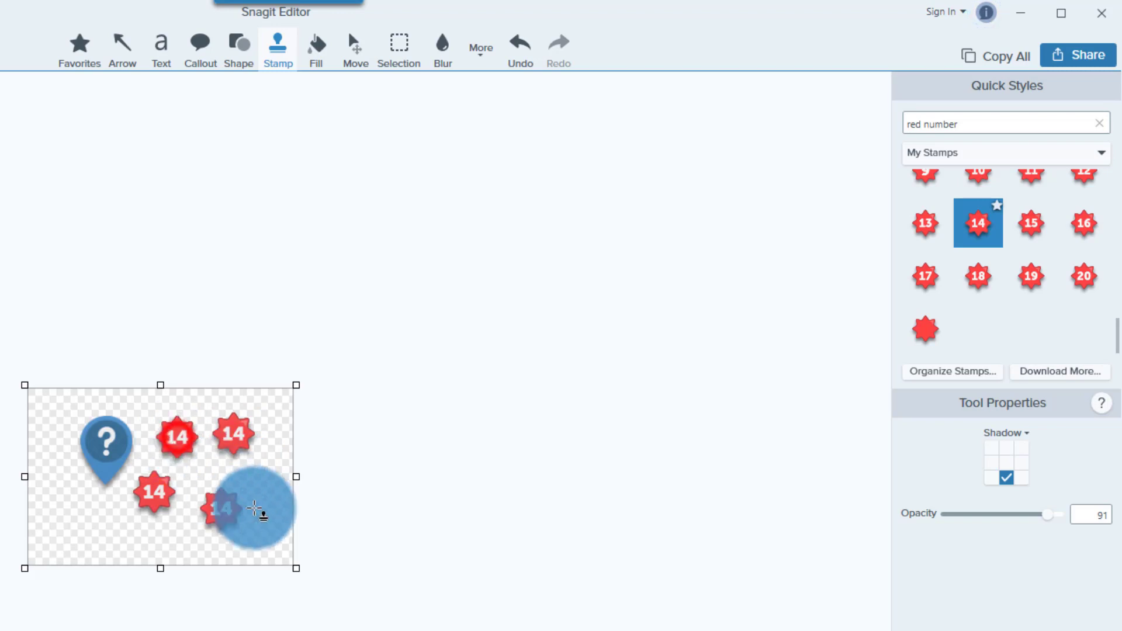
pyautogui.click(253, 486)
pyautogui.click(131, 515)
pyautogui.click(89, 534)
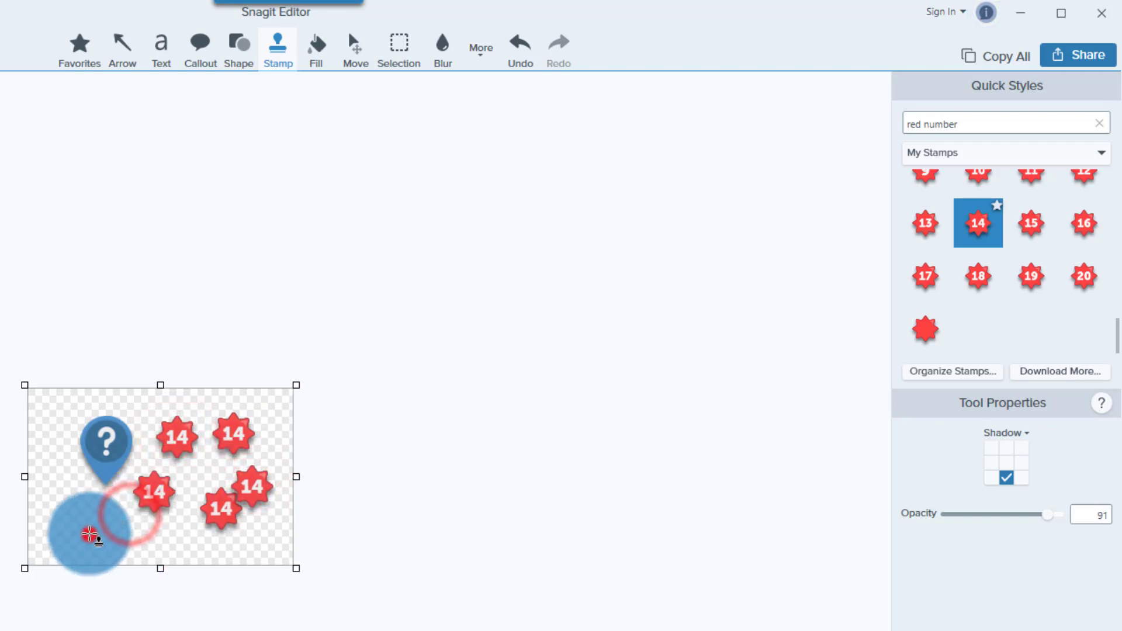
pyautogui.click(130, 530)
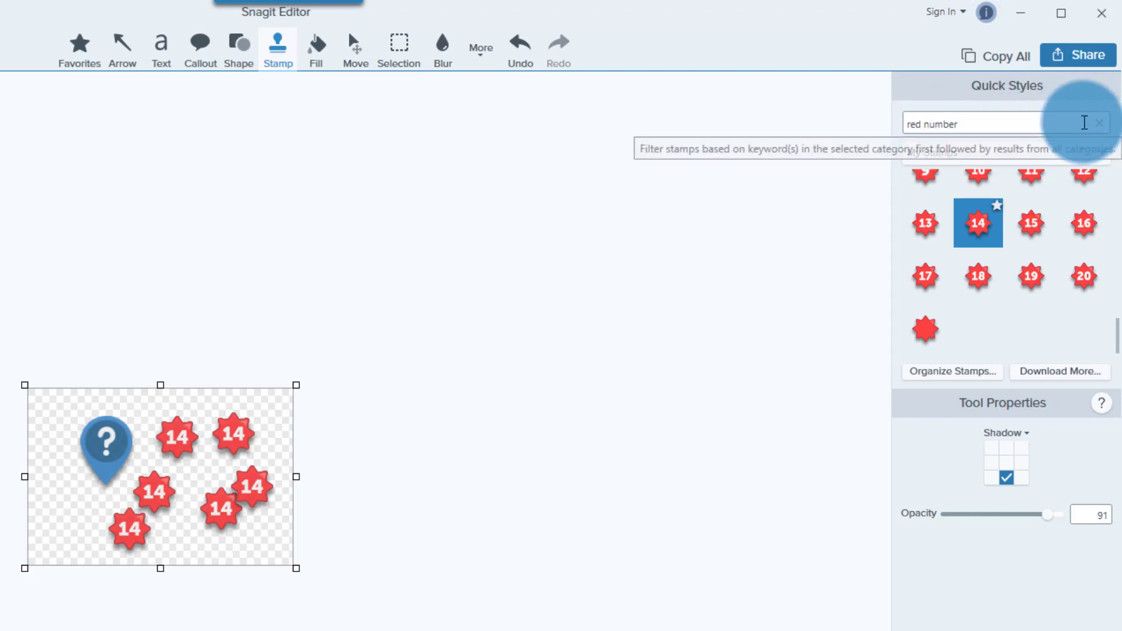
# - Clear the 'red number' search and open the online TechSmith Assets stamp library
pyautogui.moveTo(1082, 122); pyautogui.dragTo(896, 127)
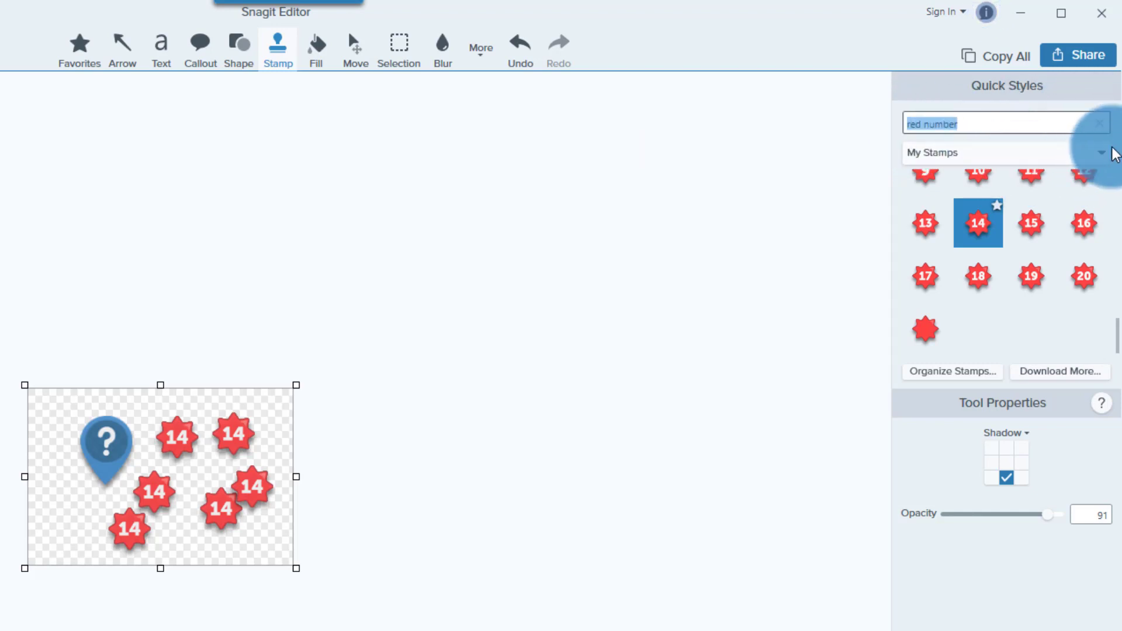
pyautogui.click(1102, 122)
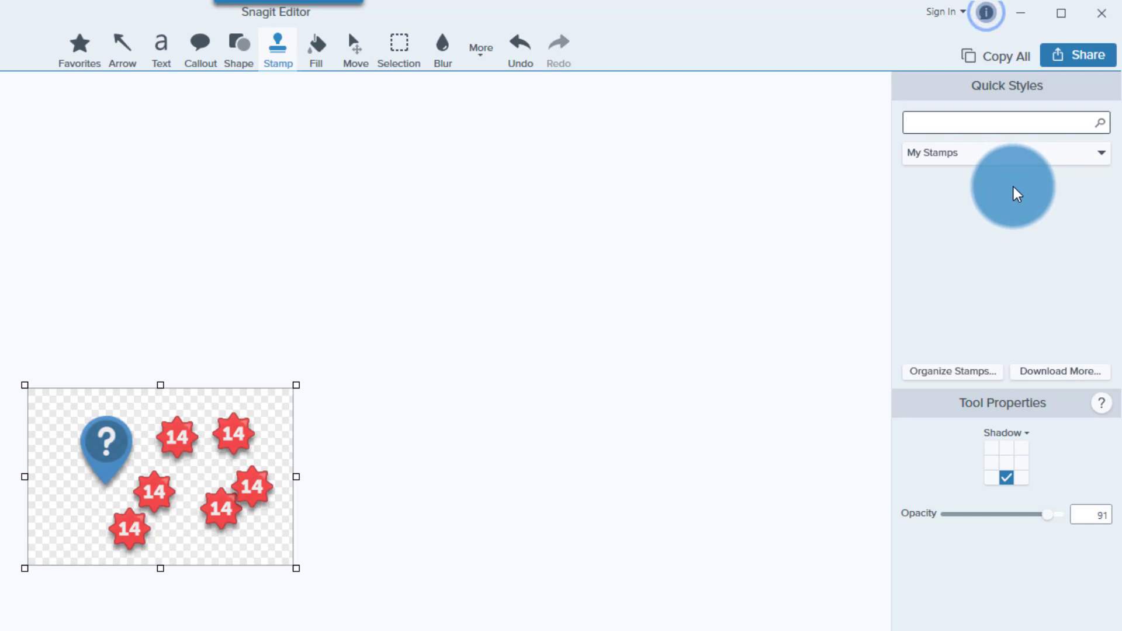
pyautogui.click(1056, 377)
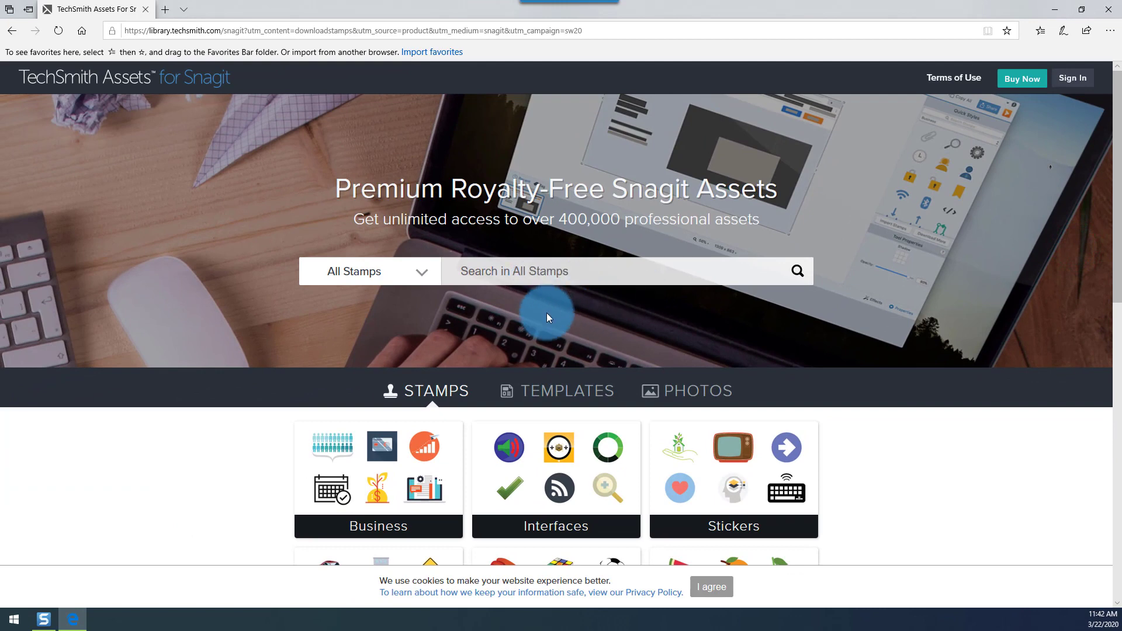
# - Browse the stamp categories, open Business, and sign in to the TechSmith account
pyautogui.scroll(-7, 546, 314)
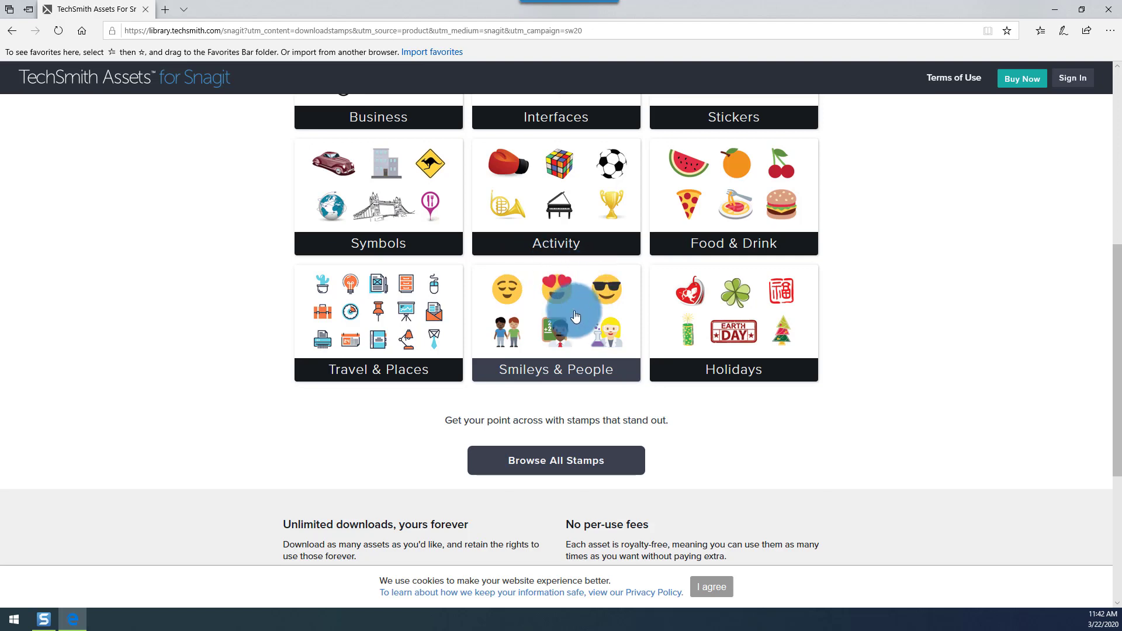
pyautogui.scroll(3, 572, 321)
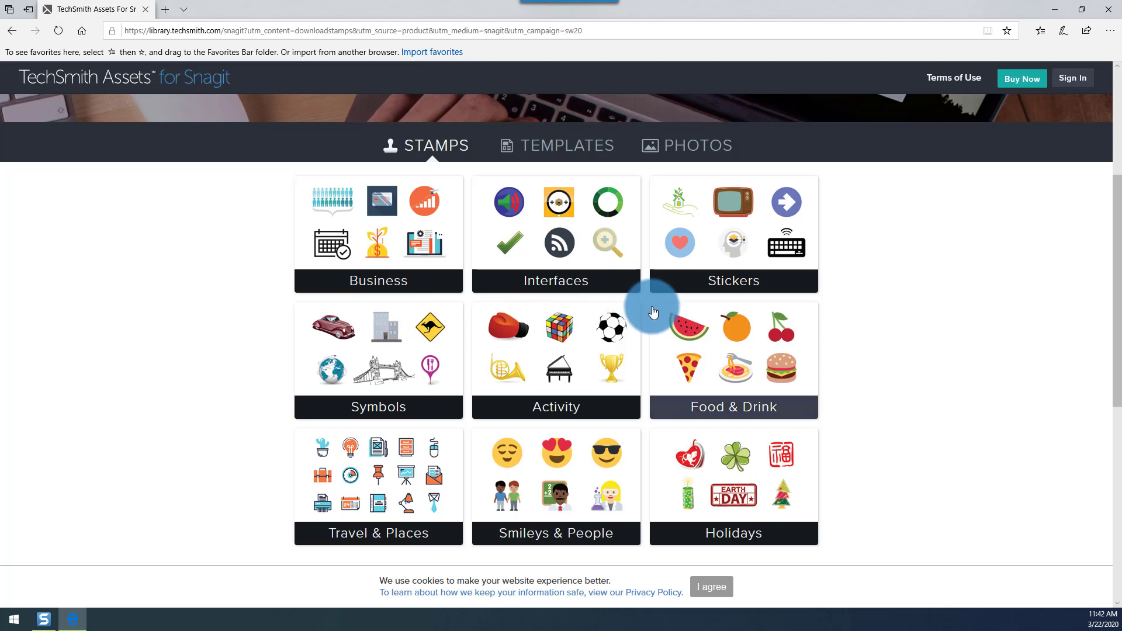
pyautogui.scroll(5, 576, 346)
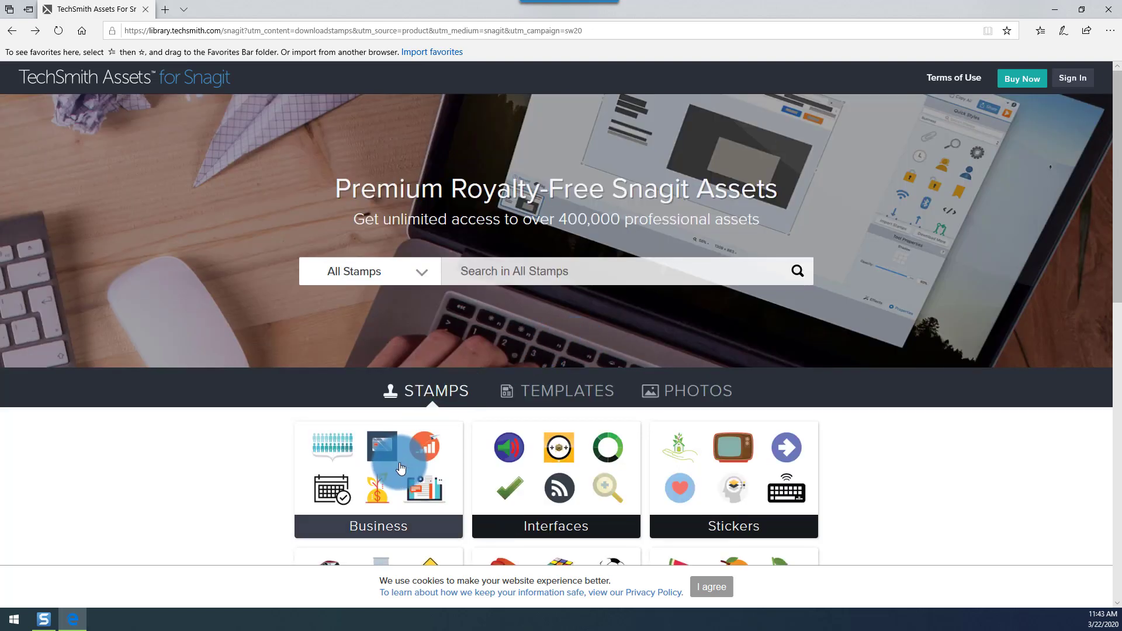
pyautogui.scroll(-2, 462, 473)
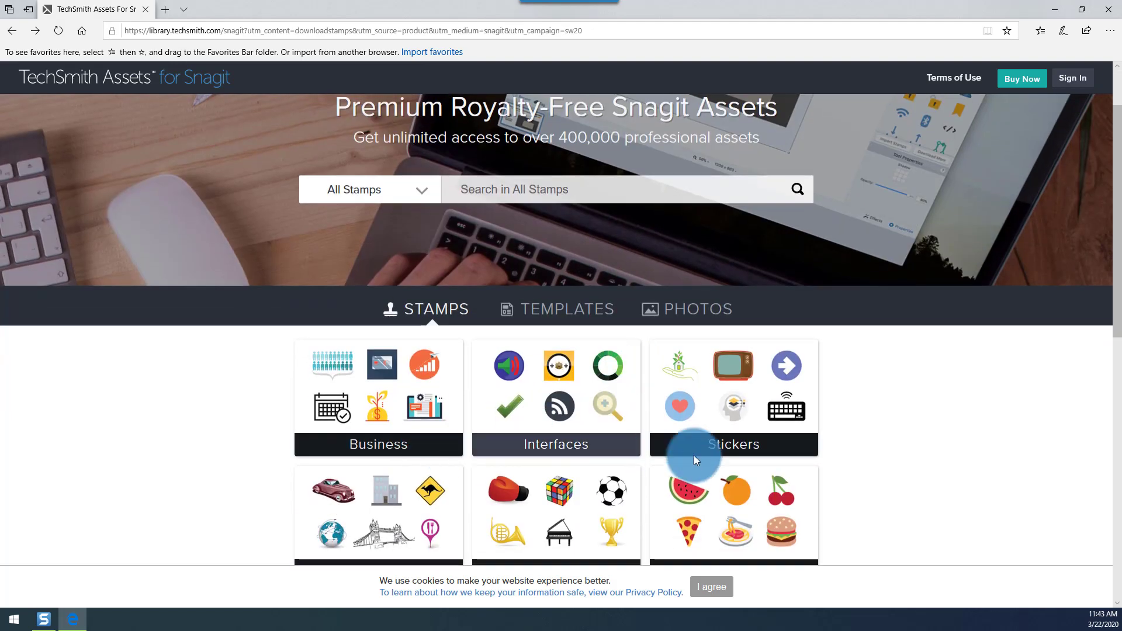
pyautogui.click(403, 398)
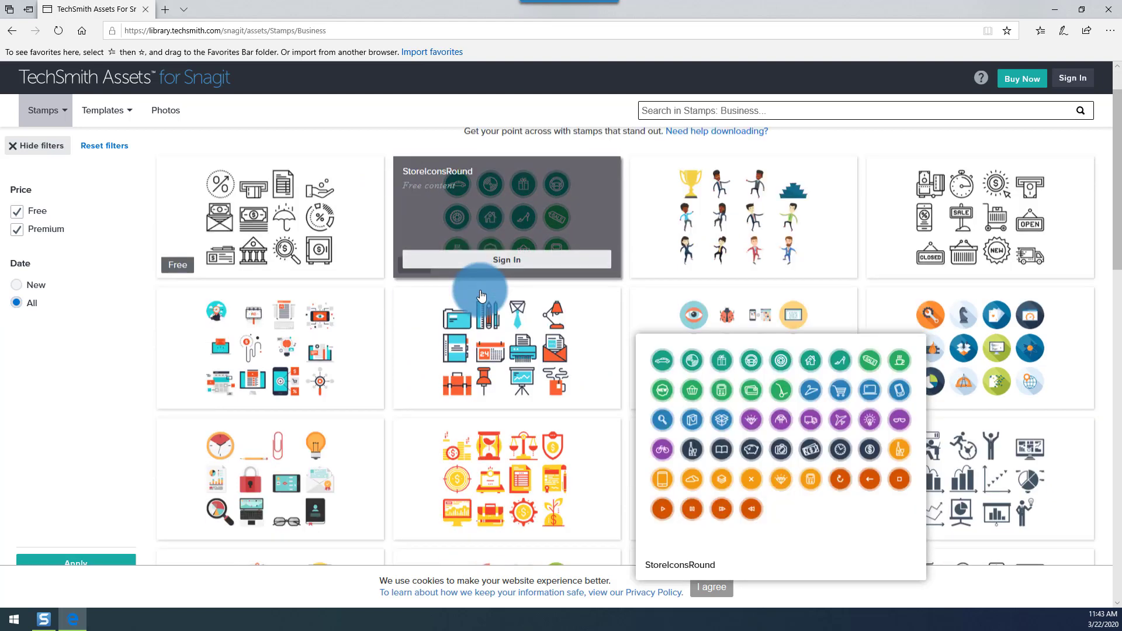
pyautogui.scroll(-2, 445, 275)
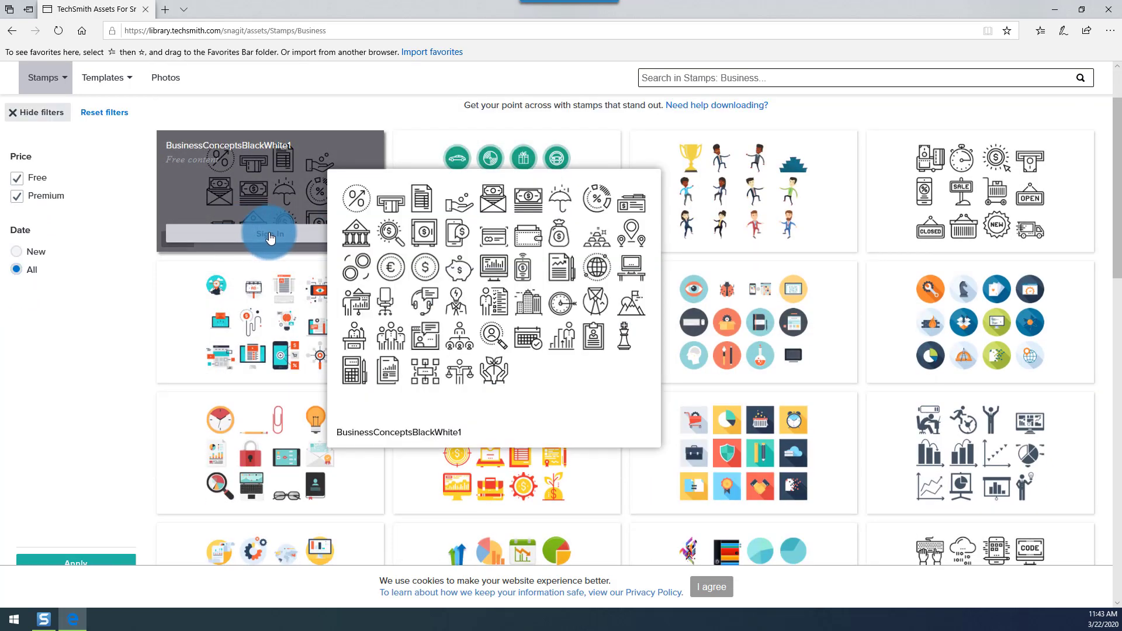
pyautogui.moveTo(285, 371)
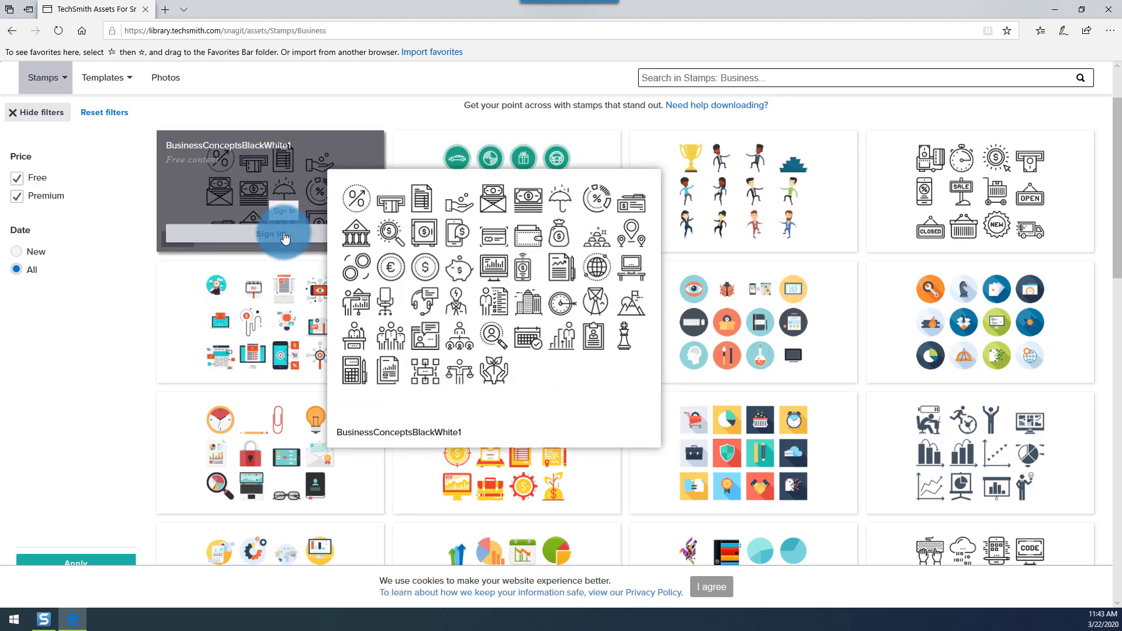
pyautogui.click(285, 237)
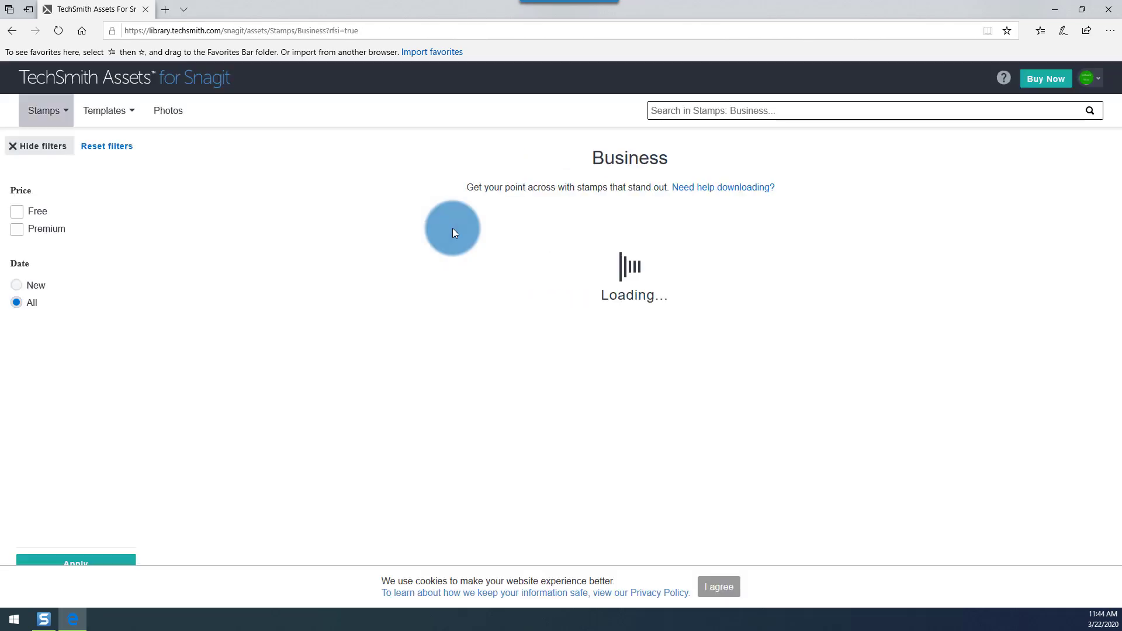
# - Send BusinessConceptsBlackWhite1 to Snagit, accepting the terms of service and allowing Snagit to open
pyautogui.moveTo(319, 271)
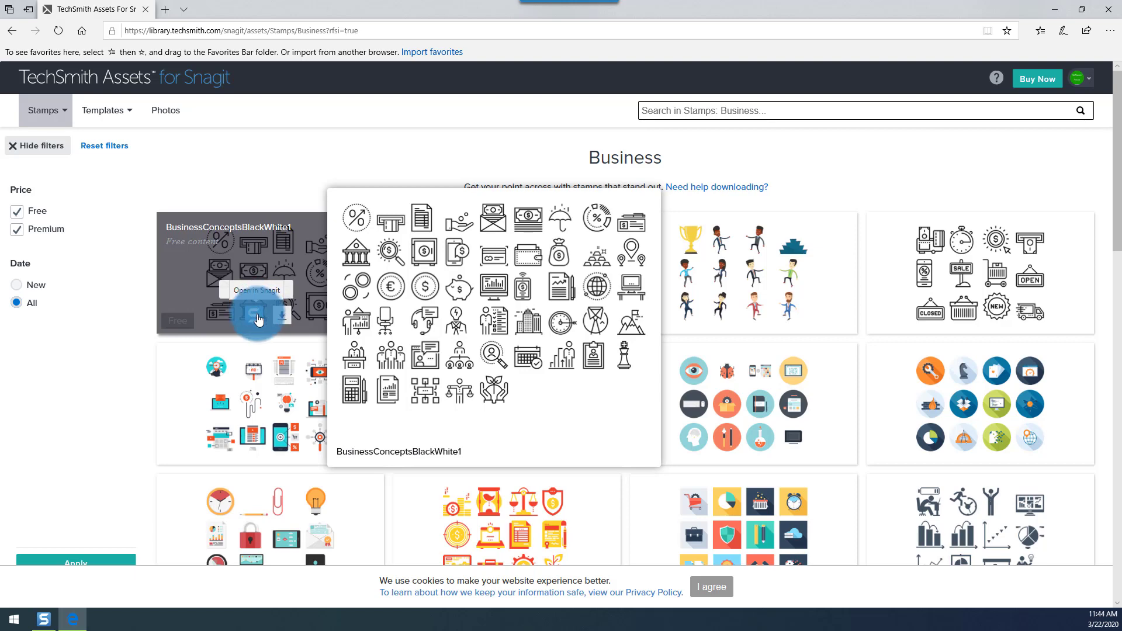
pyautogui.click(256, 316)
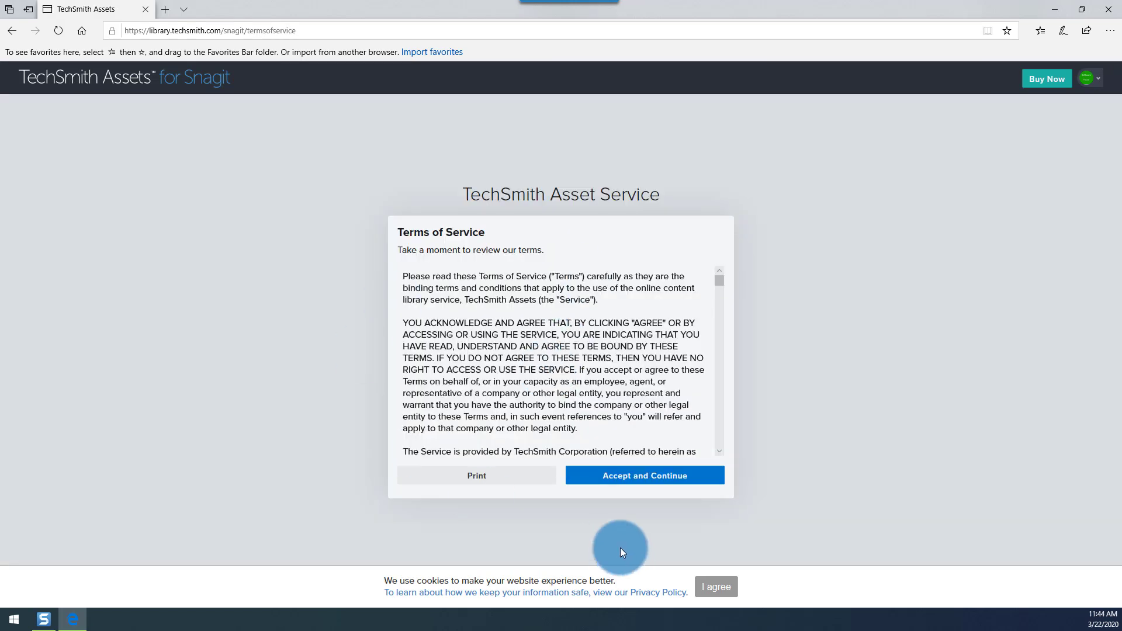
pyautogui.click(624, 477)
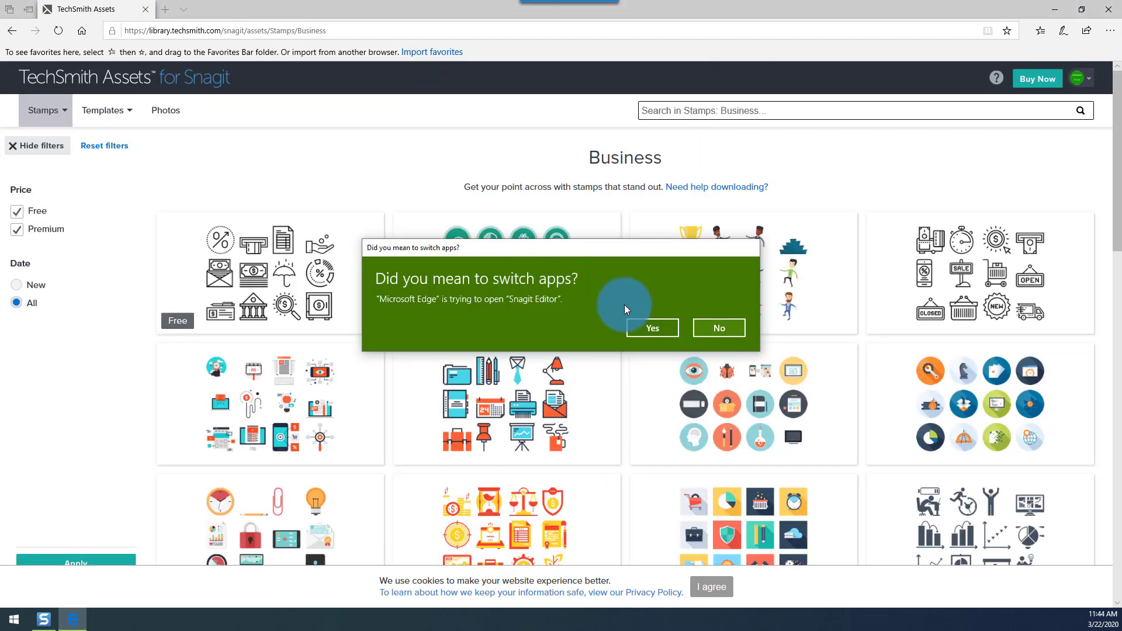
pyautogui.click(659, 329)
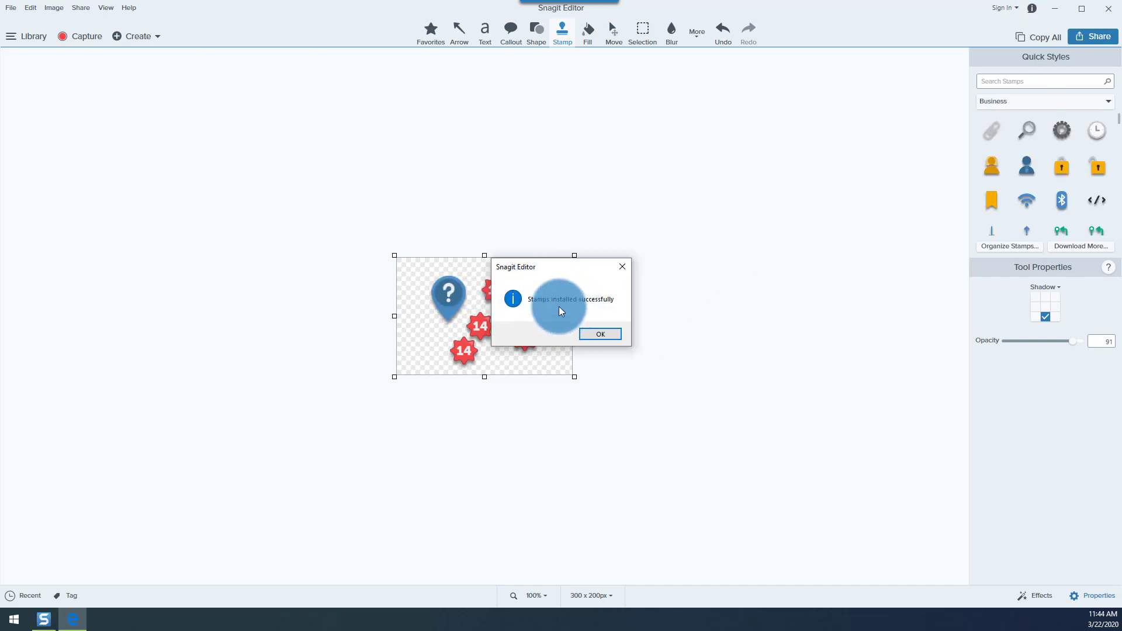
# - Confirm the stamp installation and browse the new Business stamp category
pyautogui.click(603, 335)
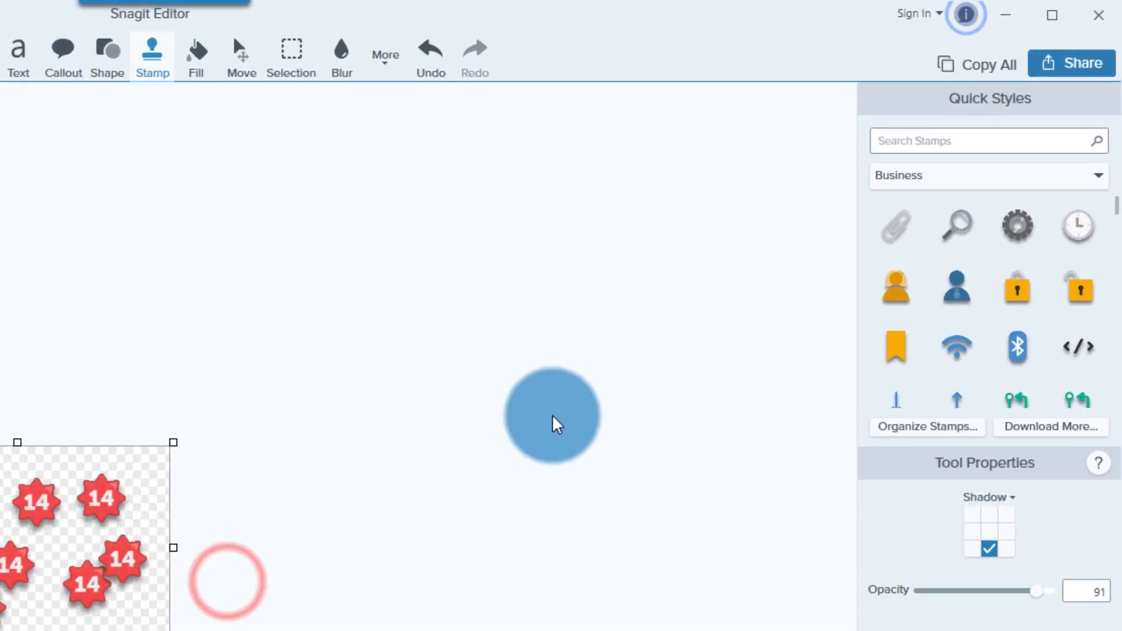
pyautogui.click(954, 185)
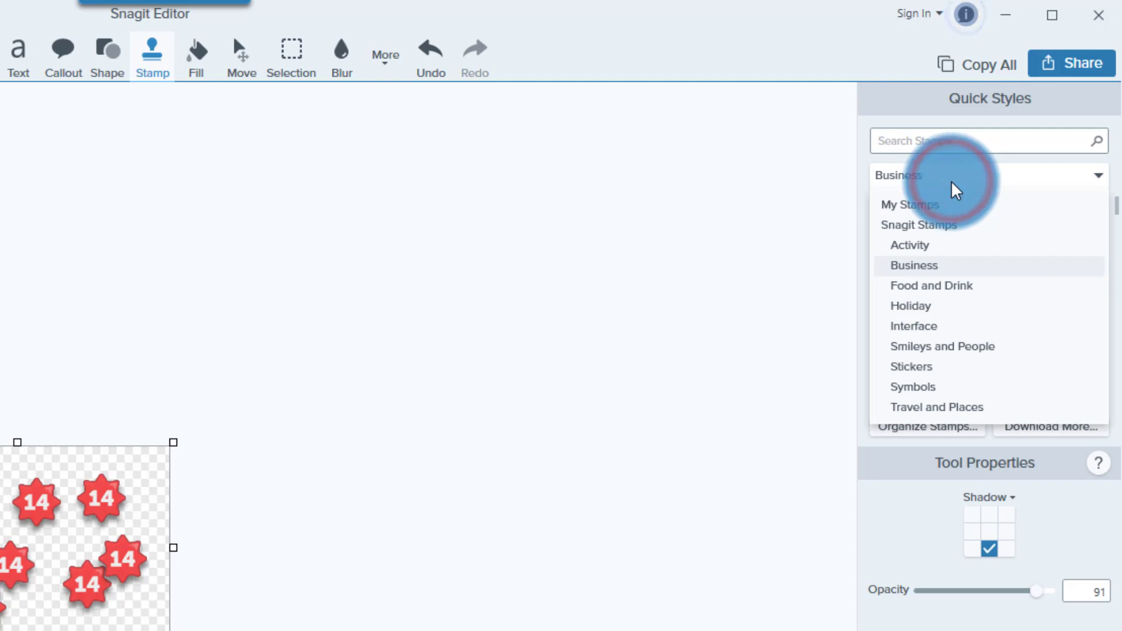
pyautogui.click(900, 267)
pyautogui.scroll(-10, 1014, 280)
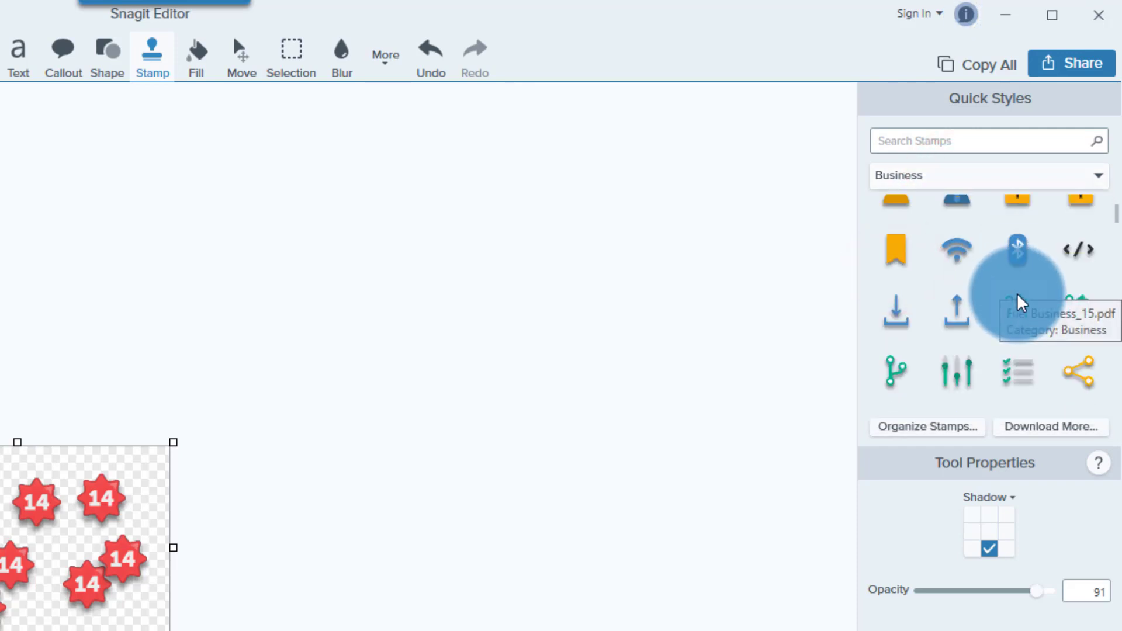
pyautogui.scroll(-10, 1024, 303)
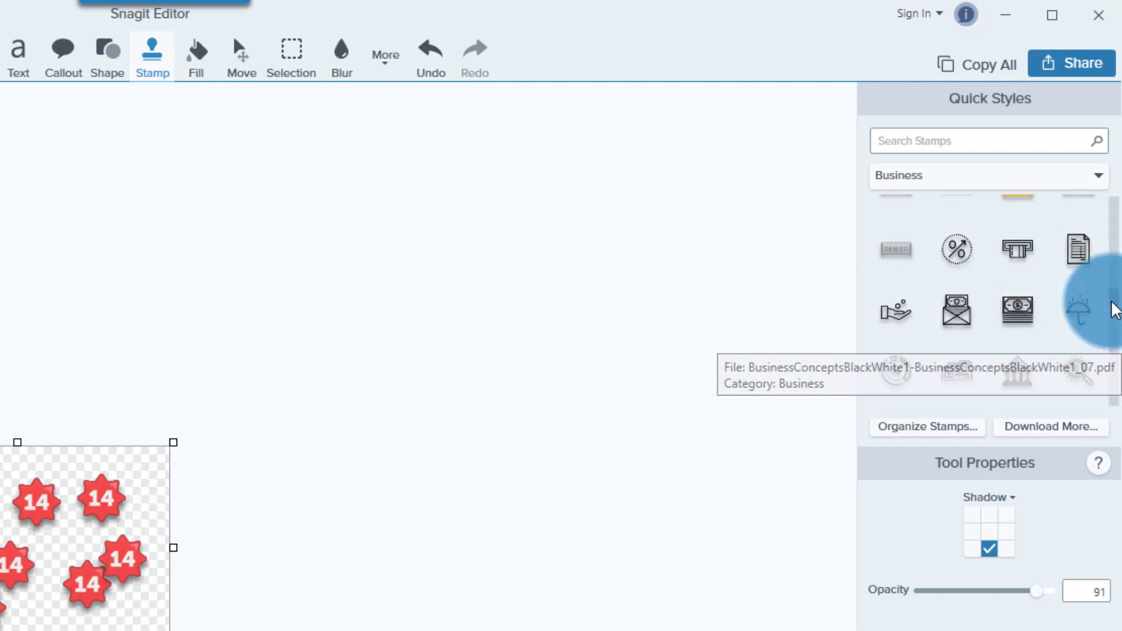
pyautogui.moveTo(1115, 297); pyautogui.dragTo(1096, 303)
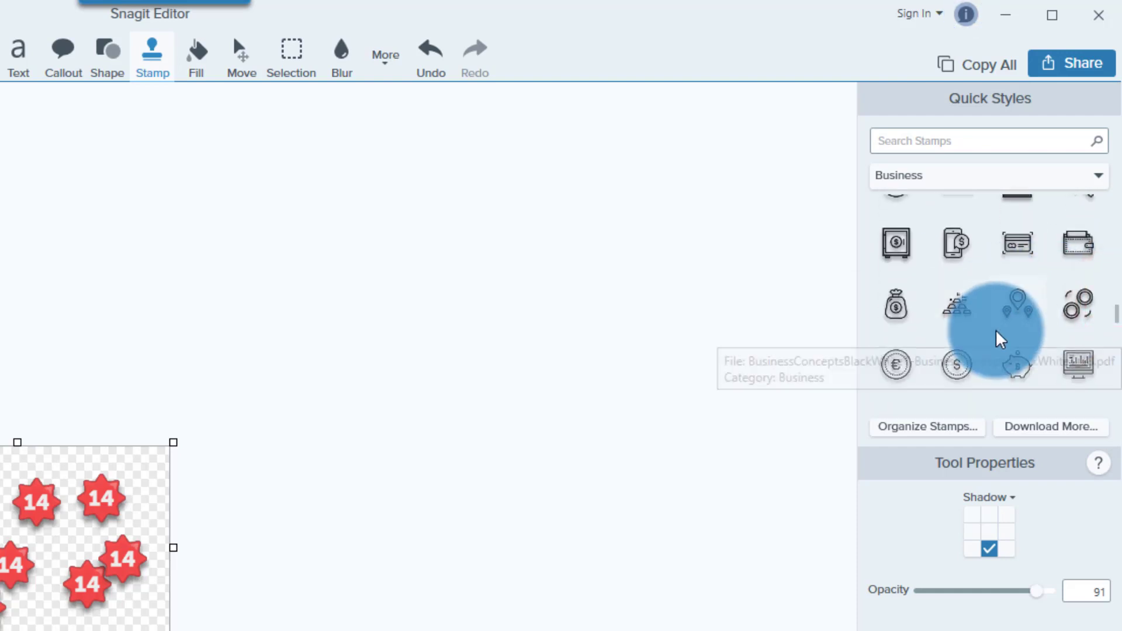
pyautogui.scroll(10, 997, 334)
pyautogui.scroll(-10, 930, 292)
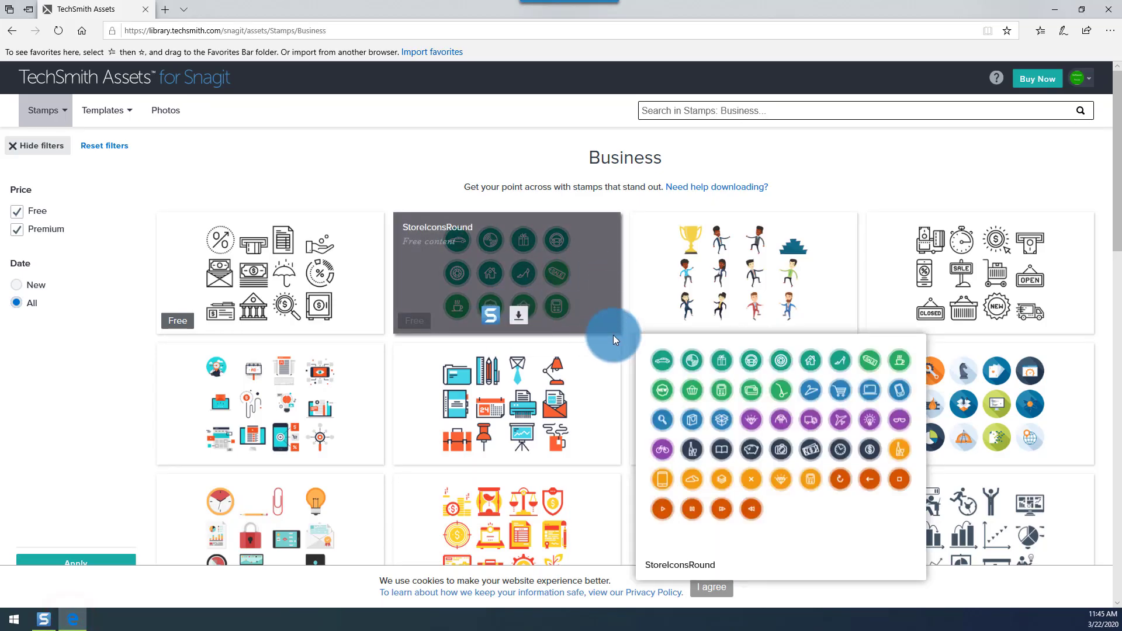
# - Download and save the StoreIconsRound stamp pack file (432 KB)
pyautogui.moveTo(514, 313)
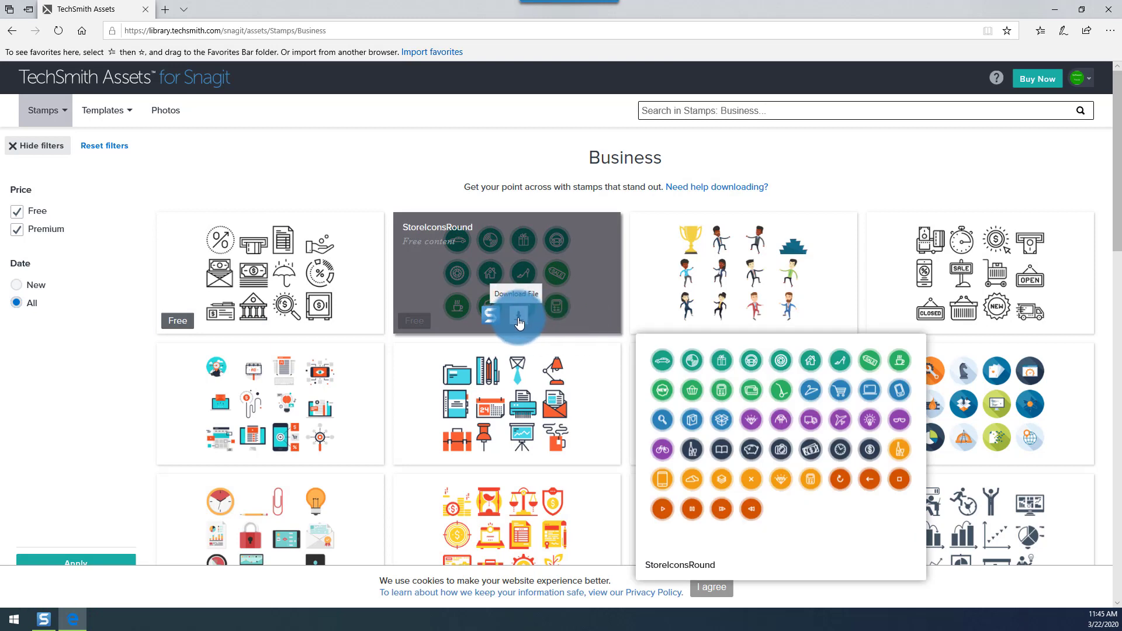
pyautogui.click(521, 319)
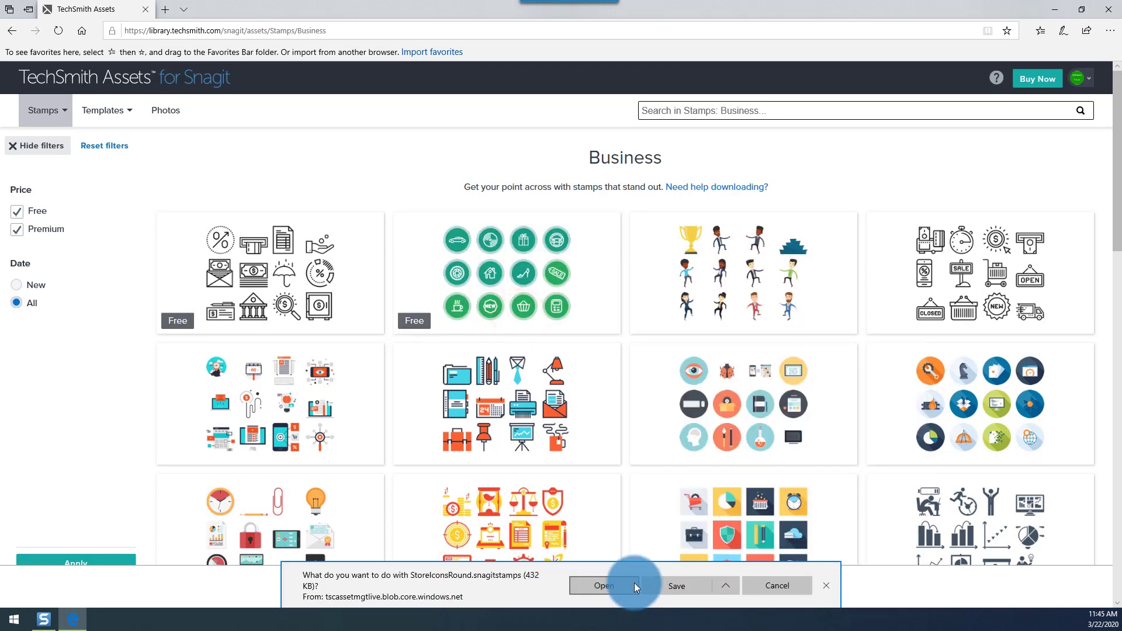
pyautogui.click(672, 587)
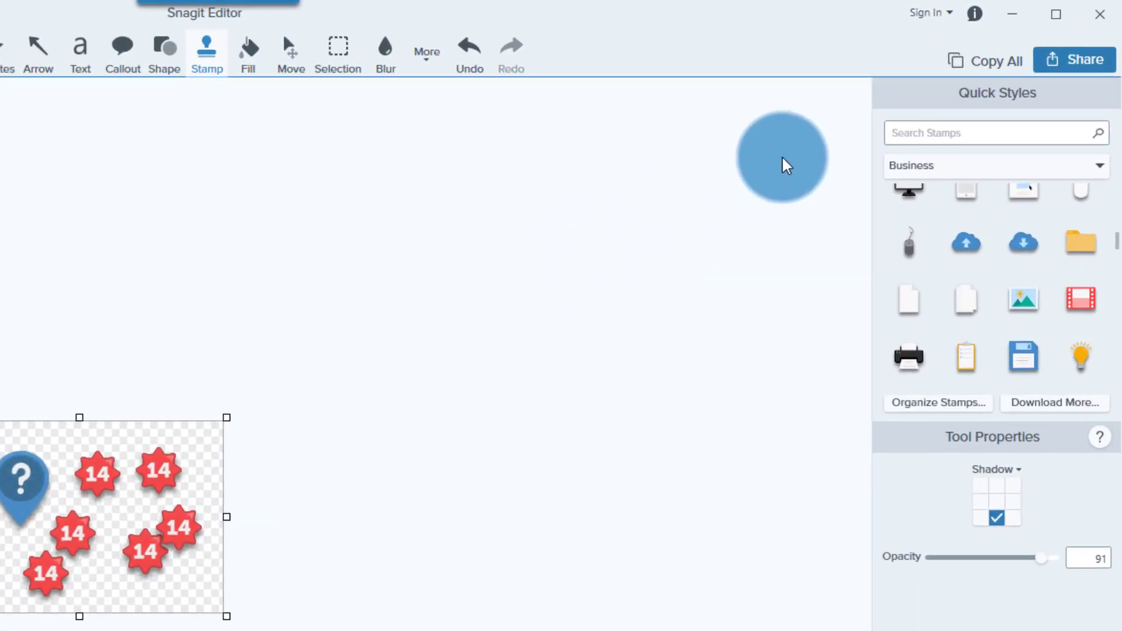
# - Add StoreIconsRound.snagitstamps from Downloads through the stamp organizer
pyautogui.click(948, 409)
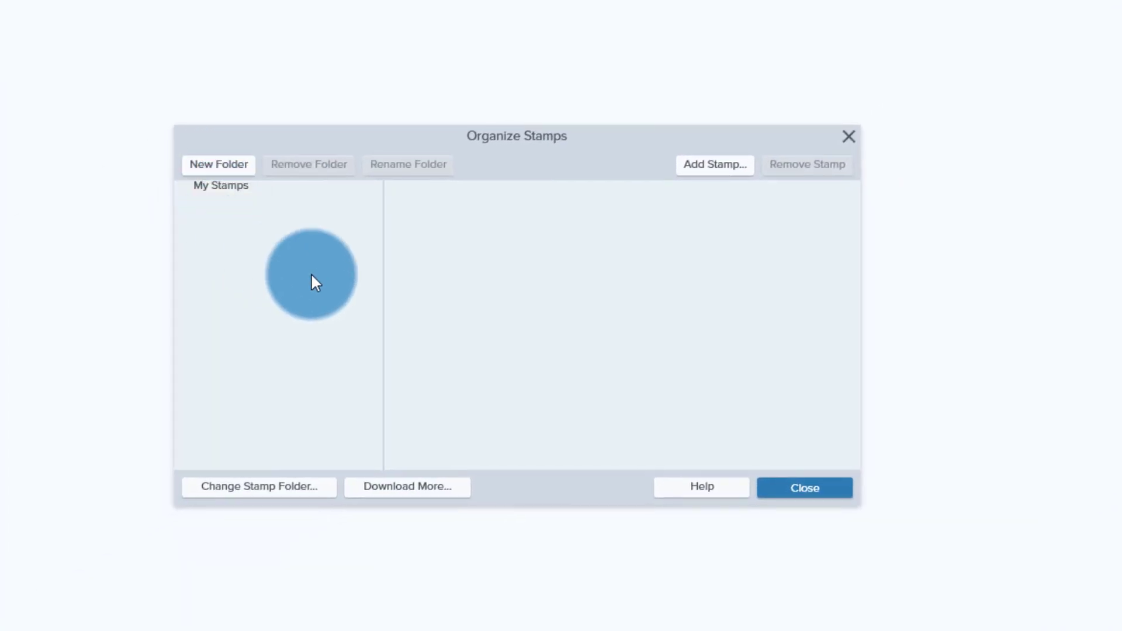
pyautogui.click(717, 164)
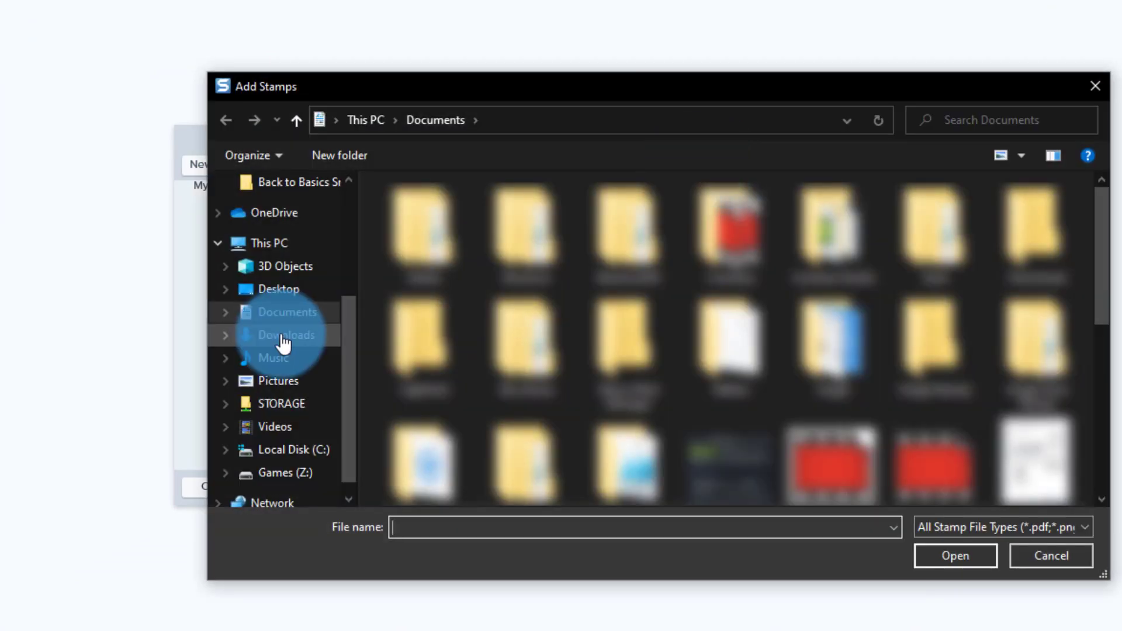
pyautogui.click(285, 339)
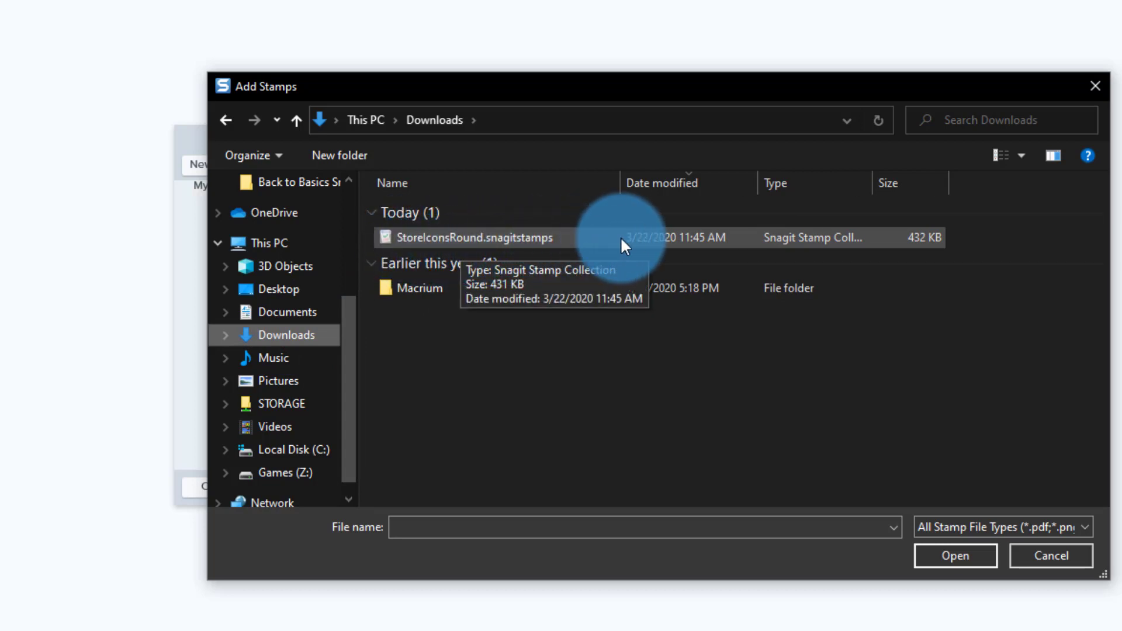
pyautogui.click(473, 236)
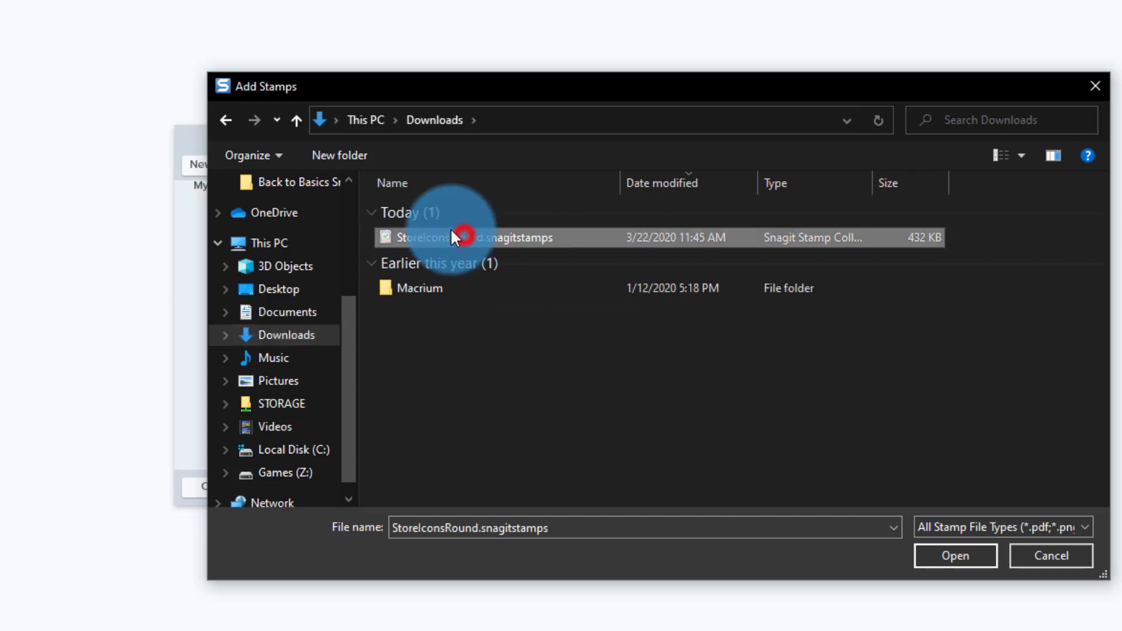
pyautogui.click(942, 553)
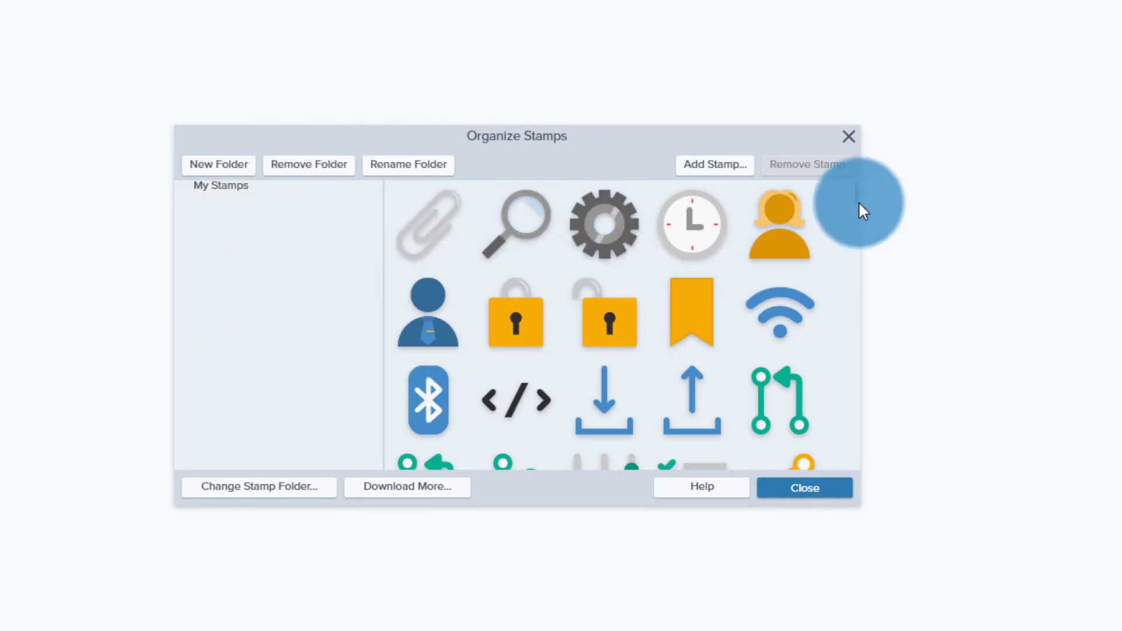
# - Scroll down through the stamp grid in the Organize Stamps dialog
pyautogui.moveTo(855, 198); pyautogui.dragTo(793, 412)
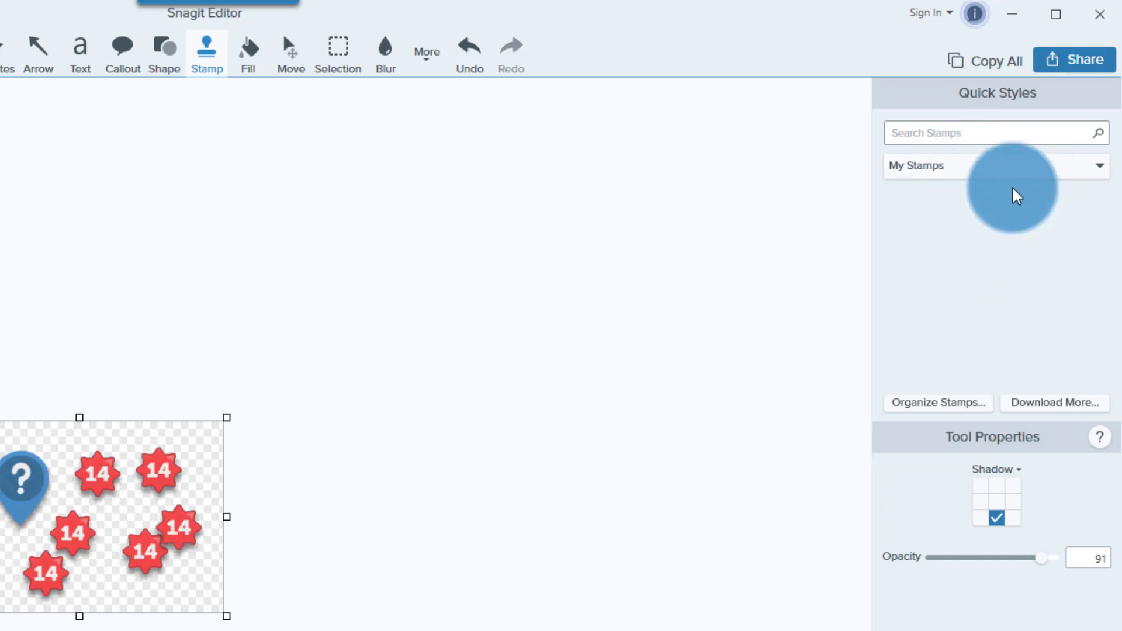
# - Add Snag21.png from Documents to My Stamps as a Chrome logo stamp
pyautogui.click(939, 401)
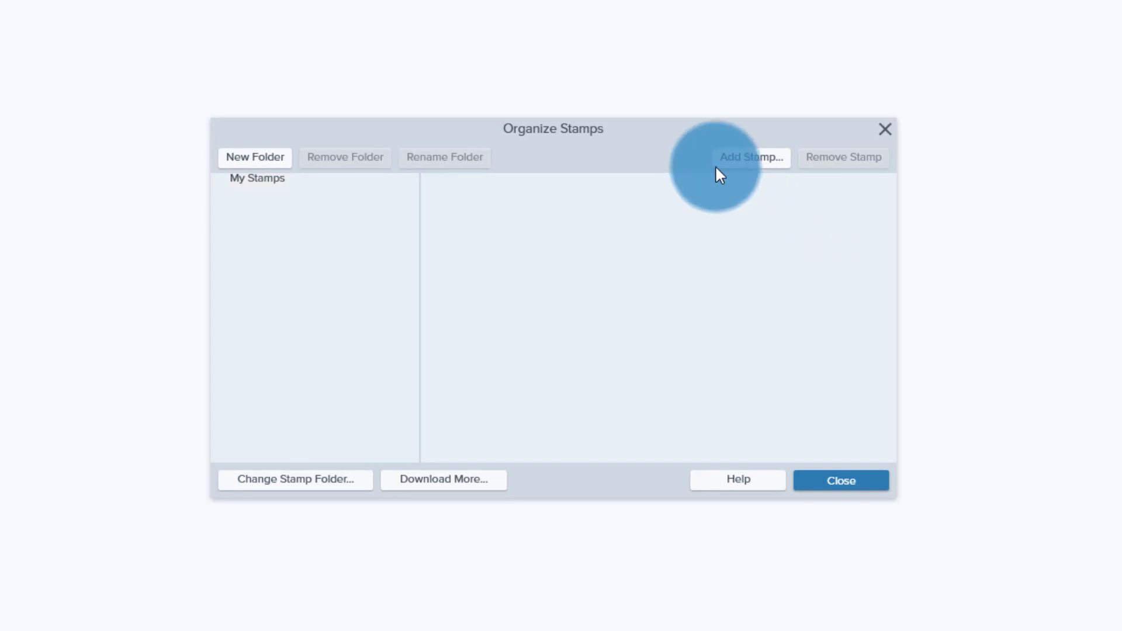
pyautogui.click(752, 155)
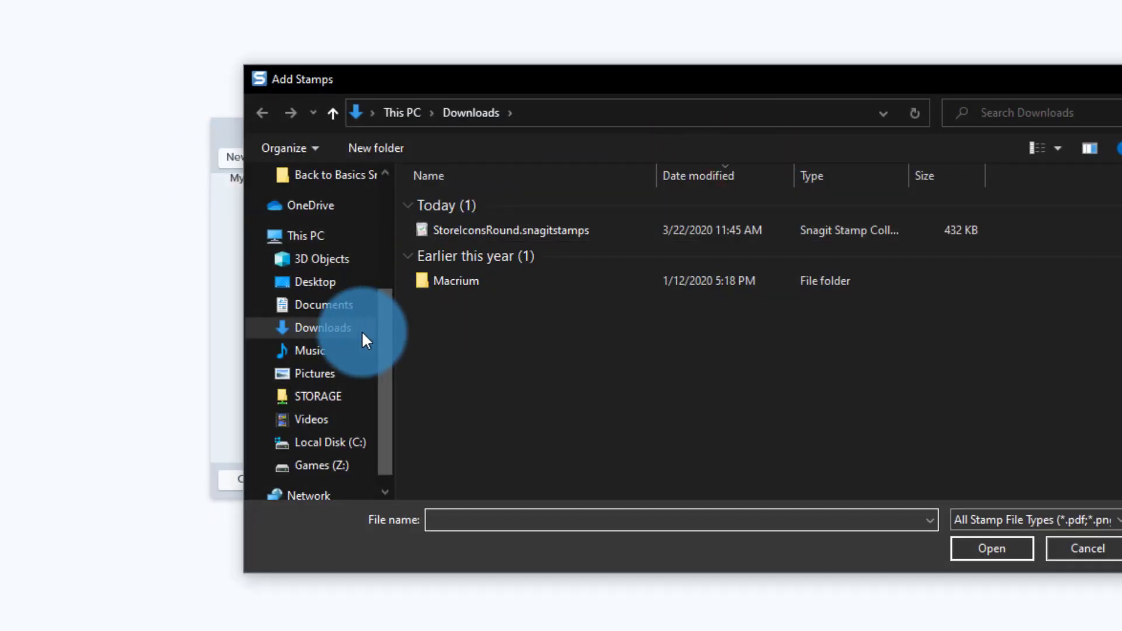
pyautogui.click(323, 305)
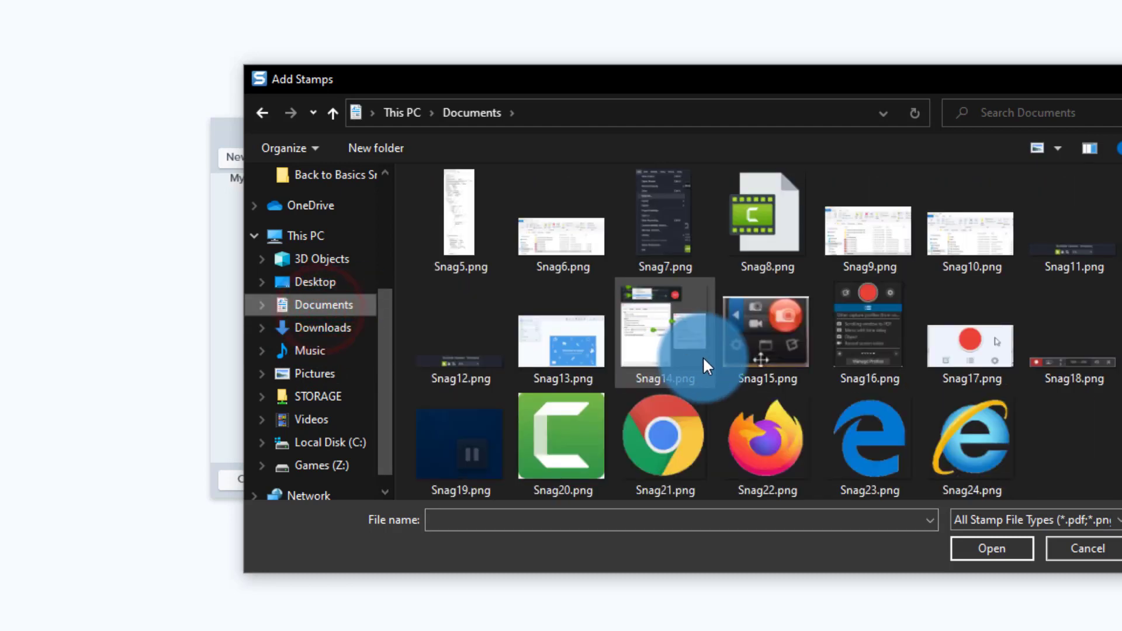
pyautogui.click(682, 436)
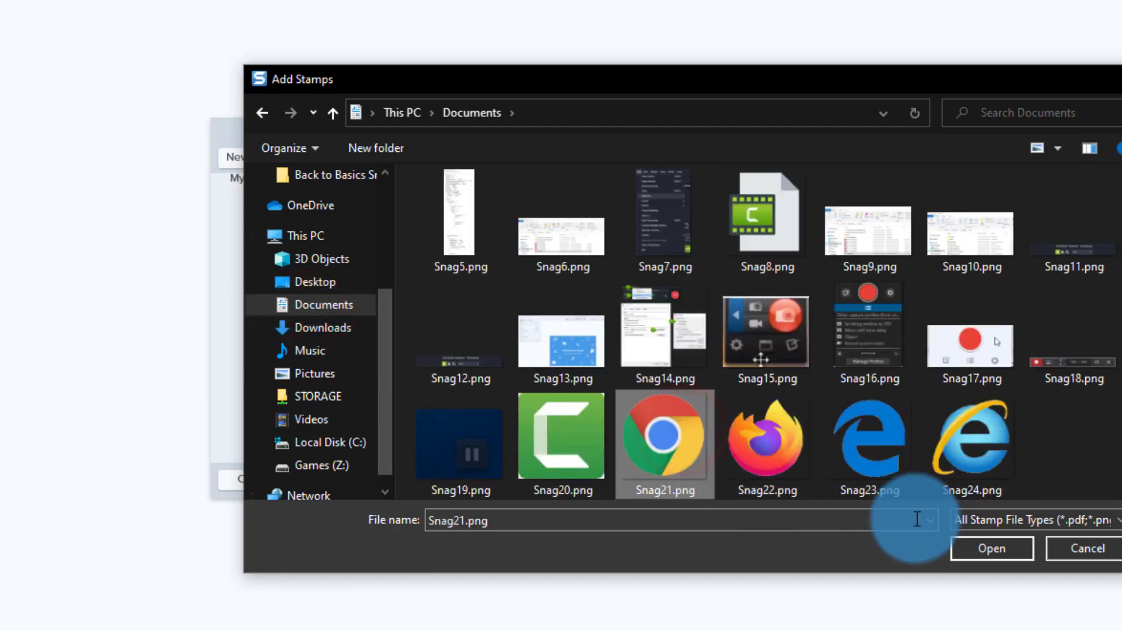
pyautogui.click(992, 551)
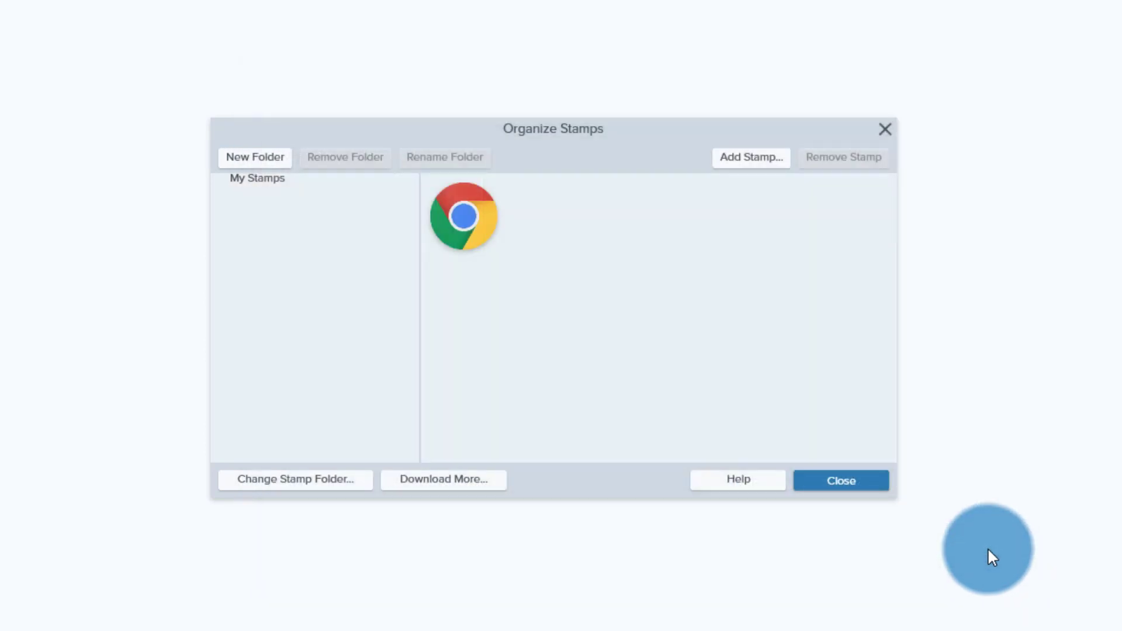
pyautogui.click(496, 204)
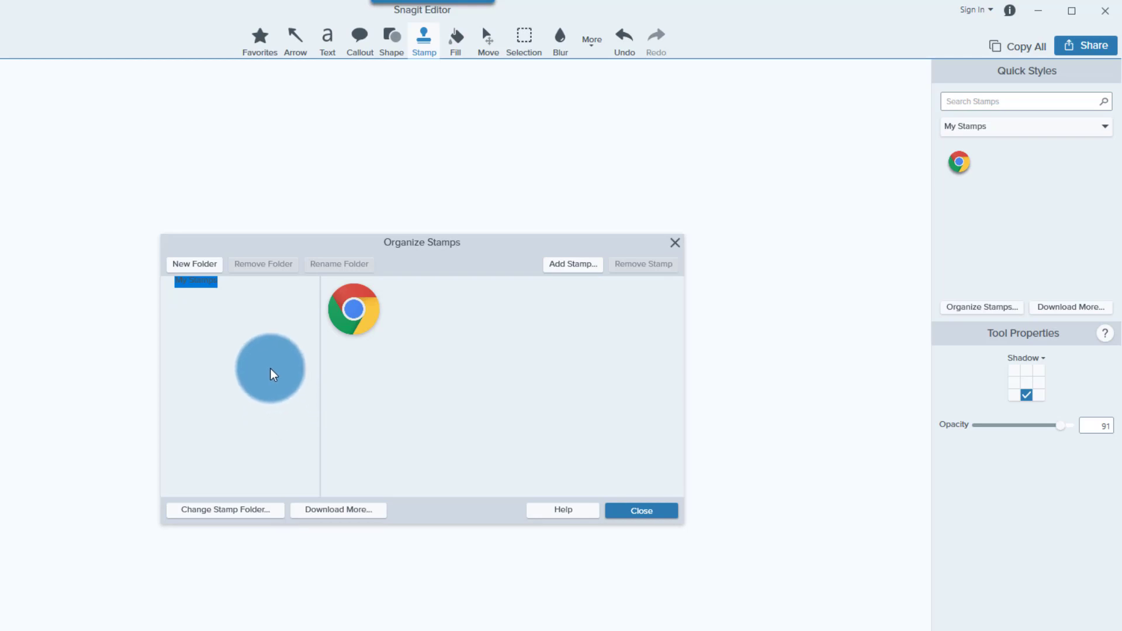
# - Add a stamp folder called 'Test' under My Stamps and select it
pyautogui.click(194, 268)
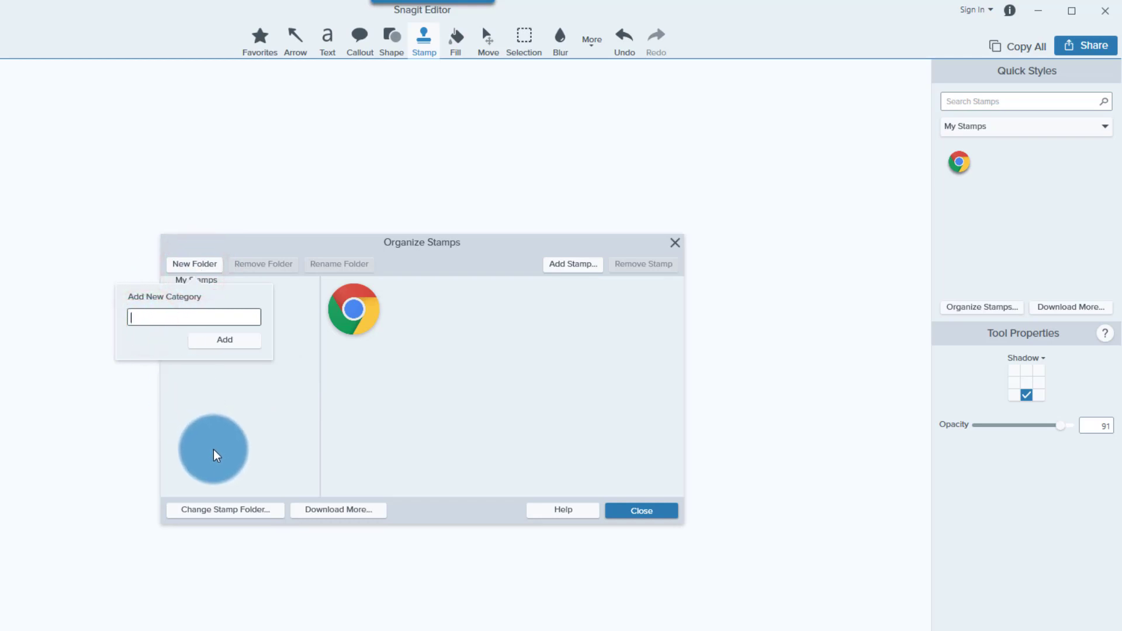
pyautogui.write('Test')
pyautogui.click(213, 344)
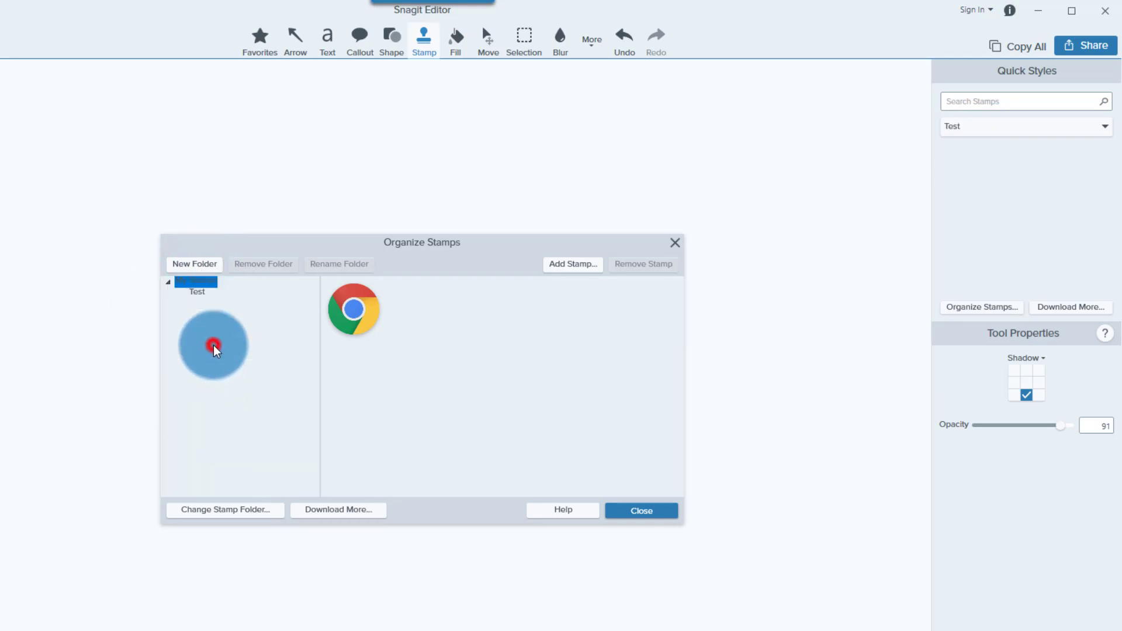
pyautogui.click(202, 294)
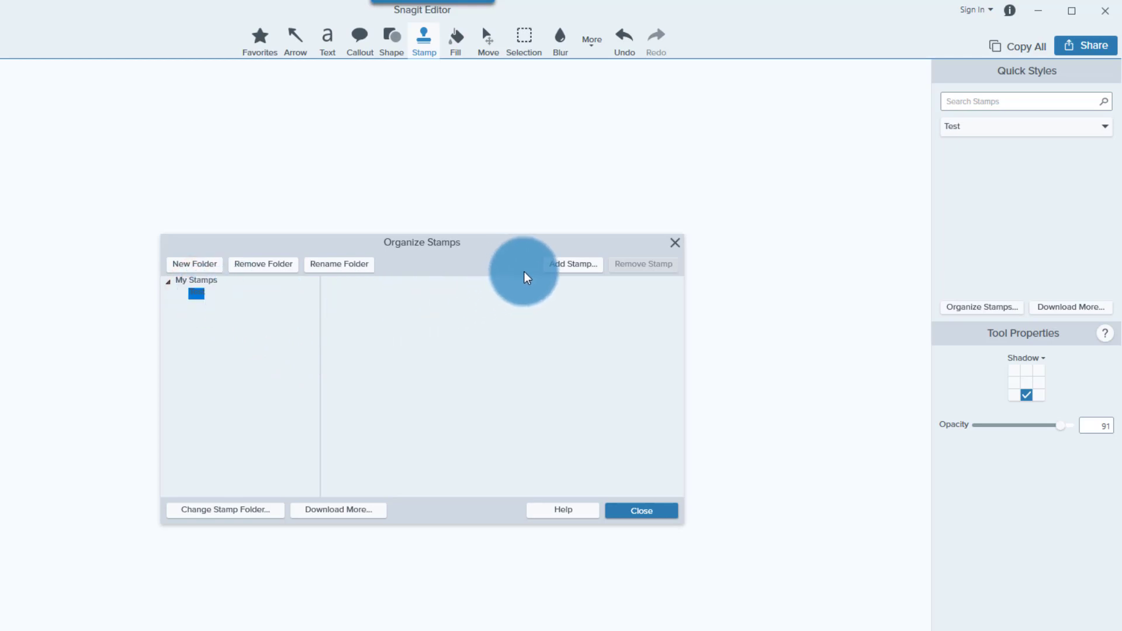
# - Add the Edge logo image Snag23.png from Documents as a stamp in the Test folder
pyautogui.click(556, 265)
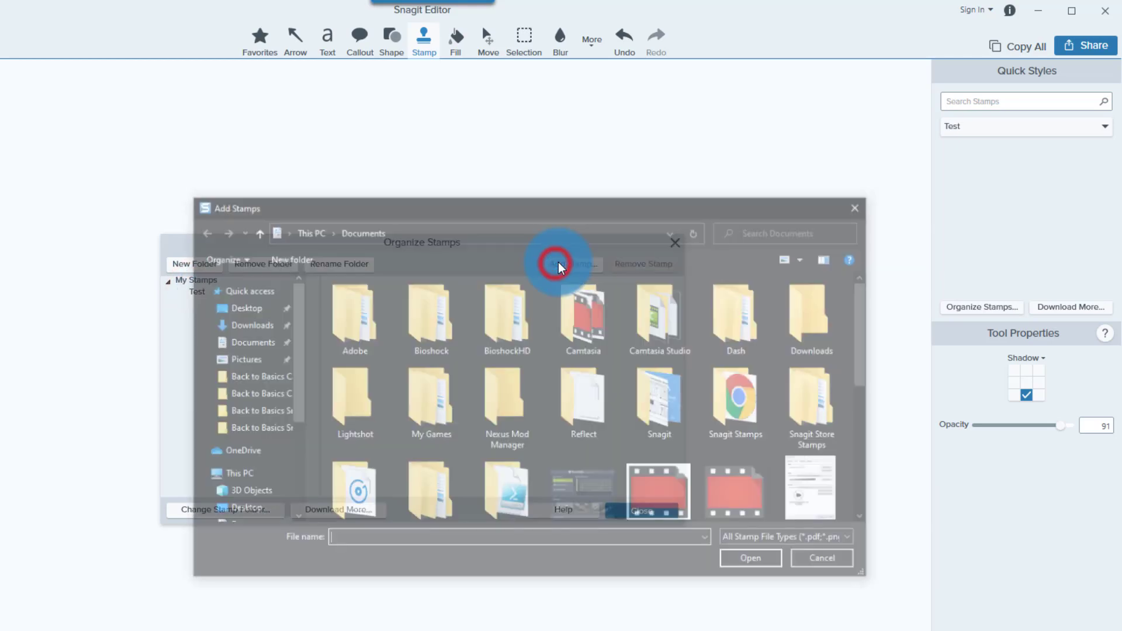
pyautogui.scroll(-5, 584, 351)
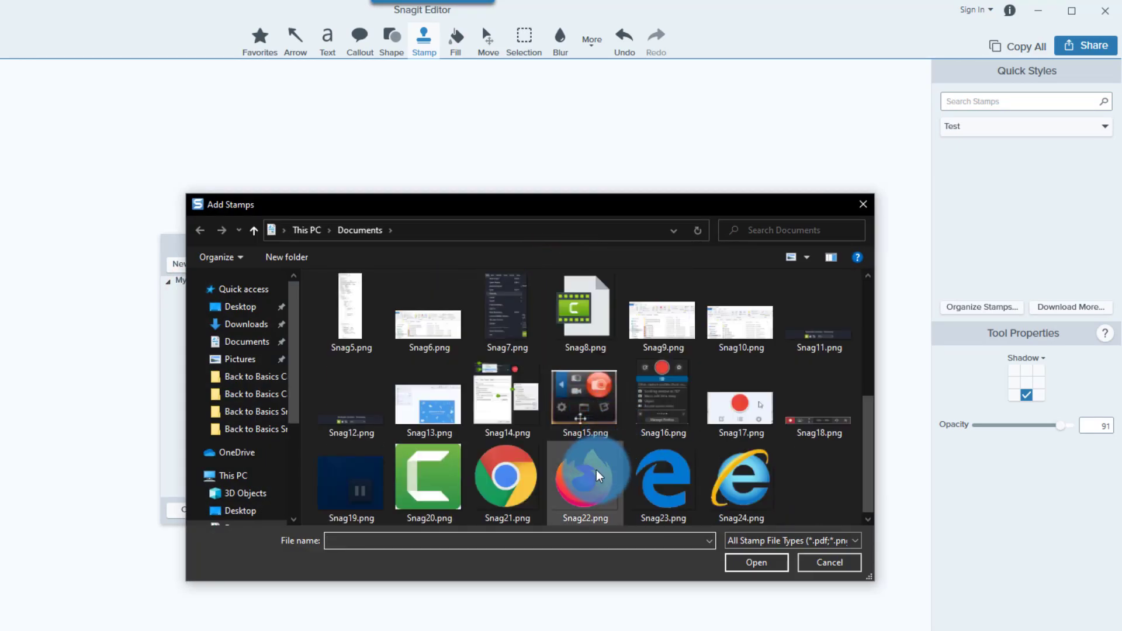
pyautogui.click(645, 489)
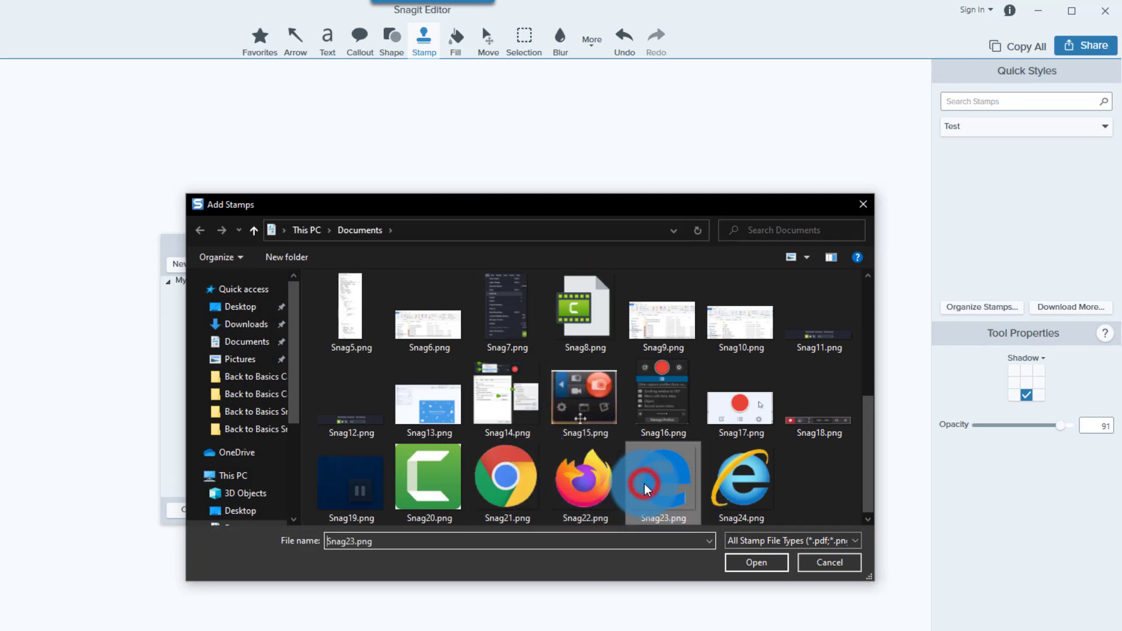
pyautogui.click(759, 562)
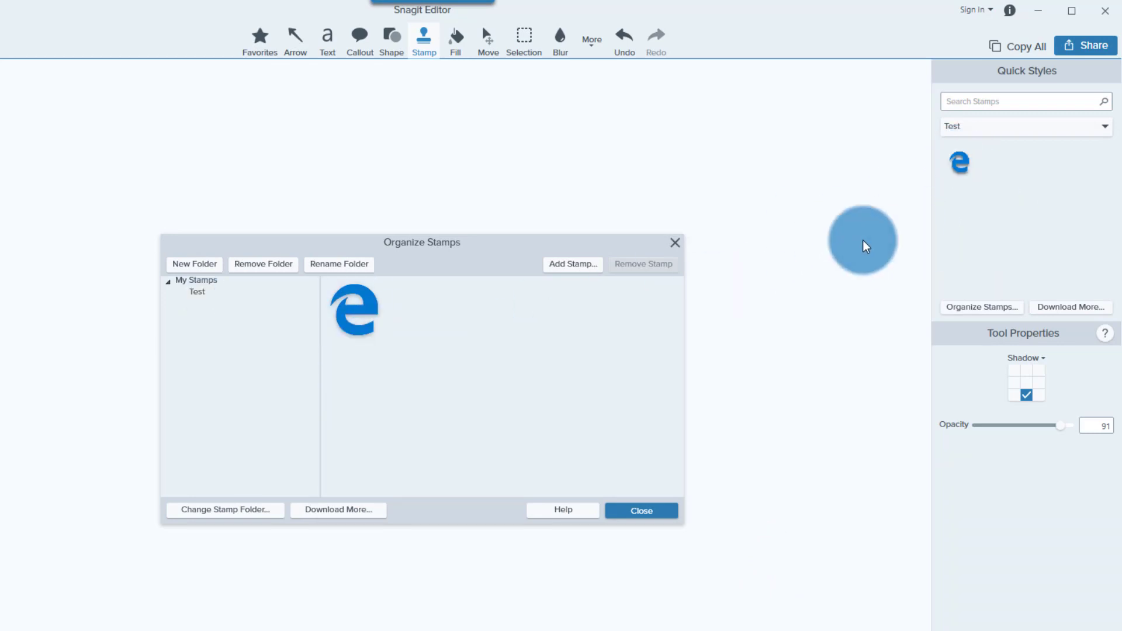
pyautogui.click(197, 293)
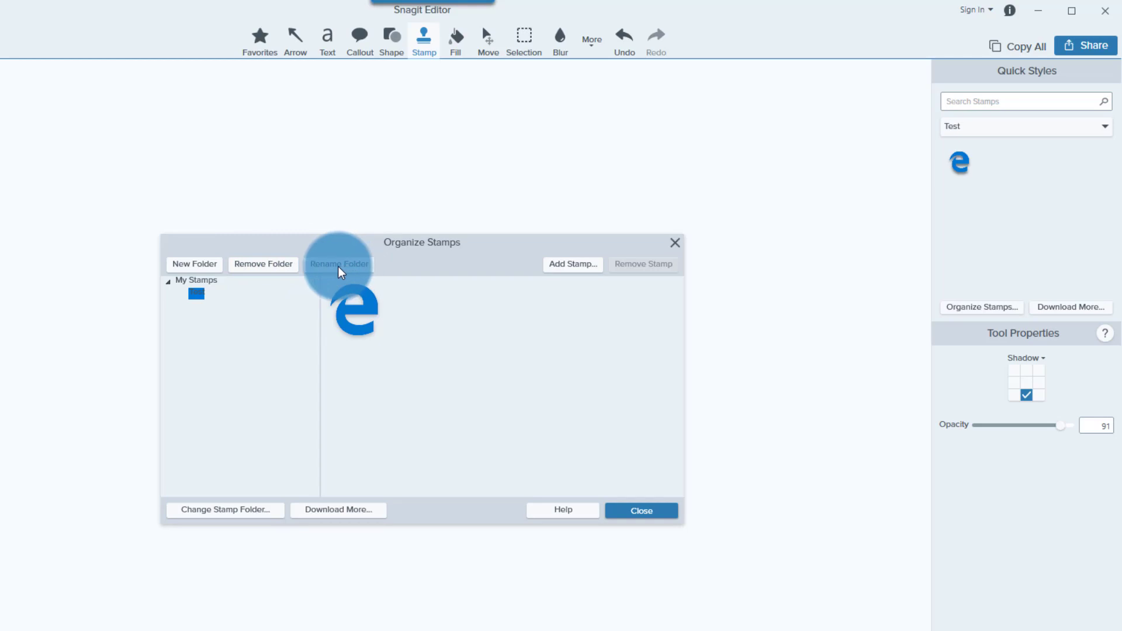
pyautogui.click(238, 512)
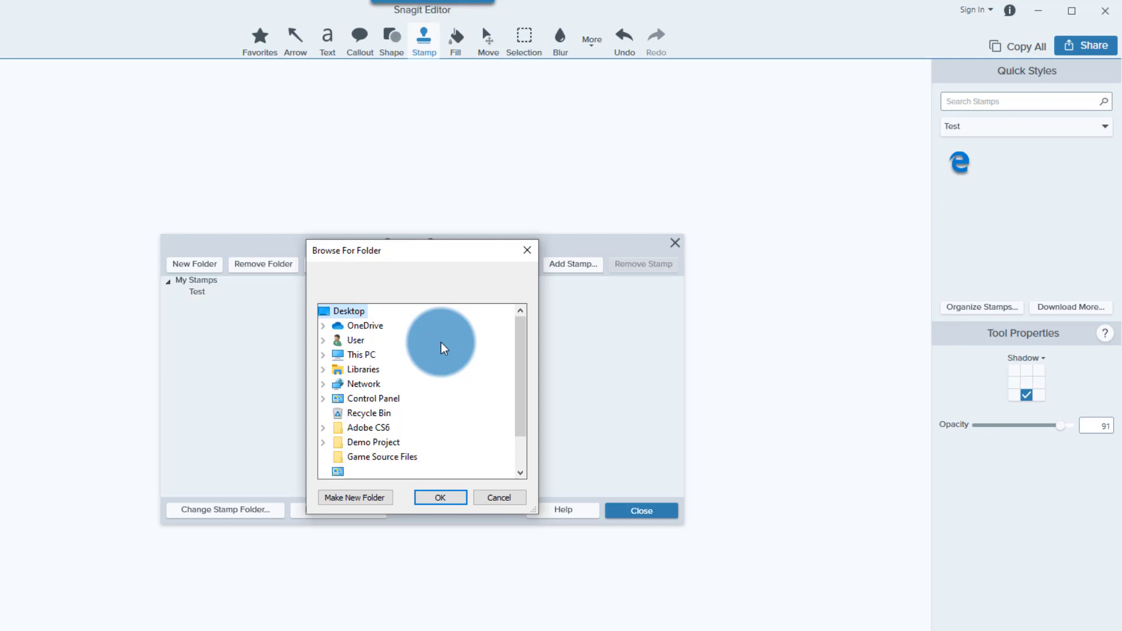
pyautogui.click(496, 494)
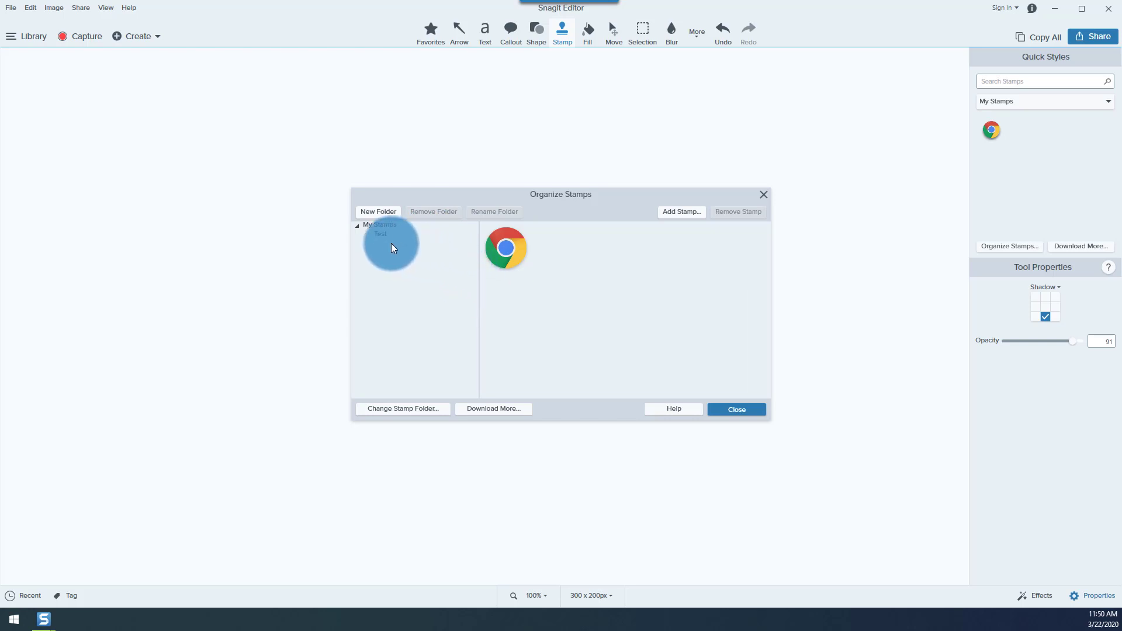
# - Close the stamp organiser, then view the Test and My Stamps categories in the stamp picker
pyautogui.click(734, 409)
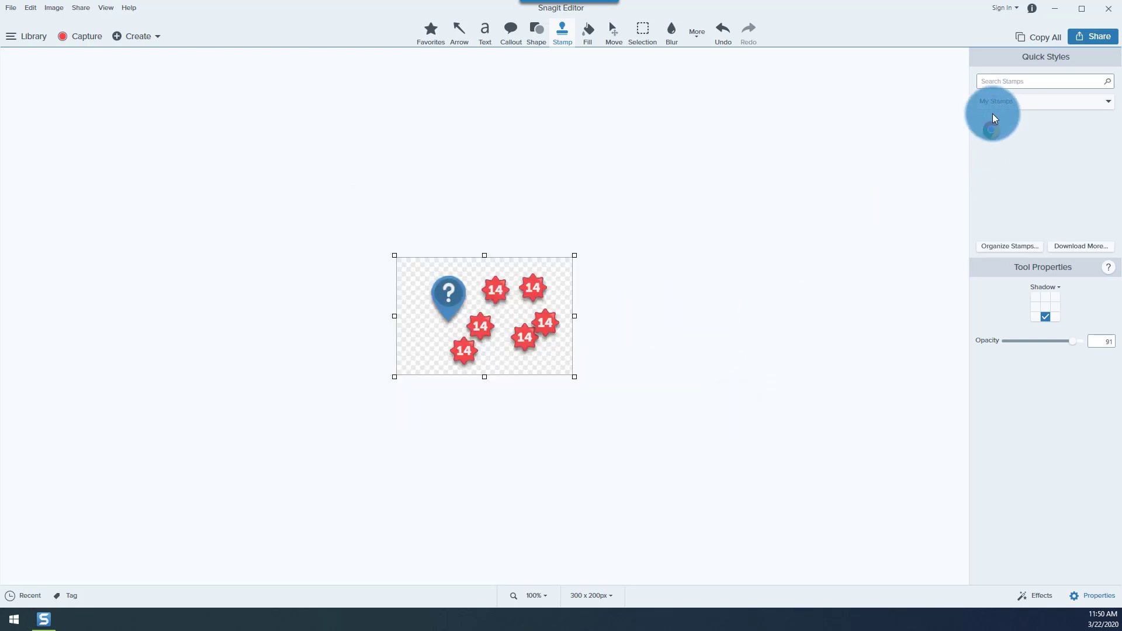
pyautogui.click(1031, 101)
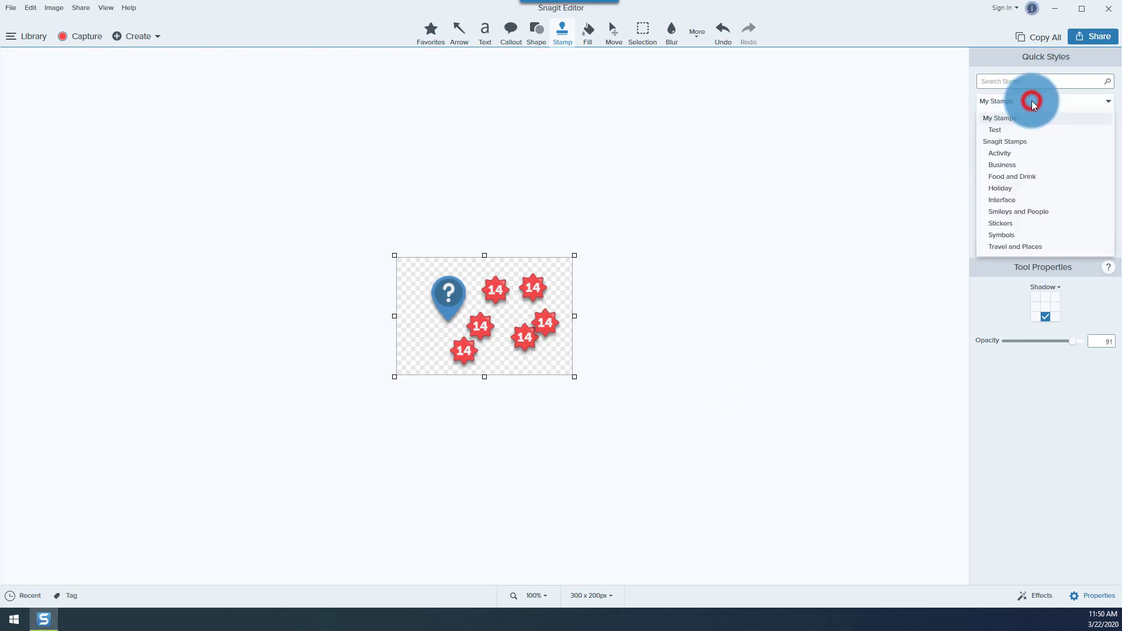
pyautogui.click(1002, 132)
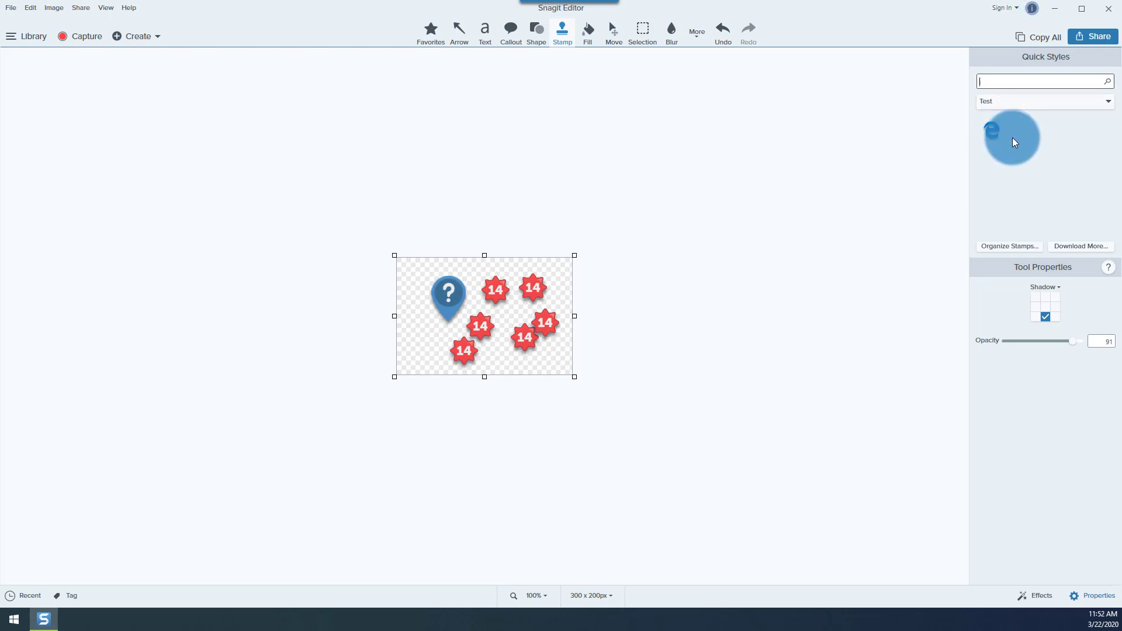
pyautogui.click(1013, 104)
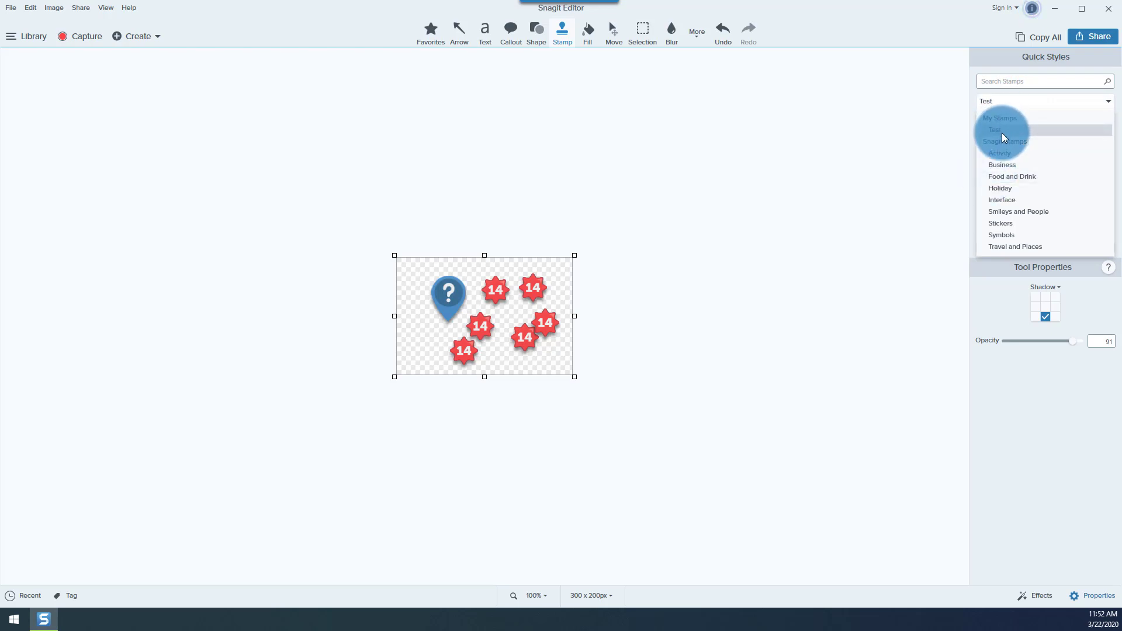
pyautogui.click(1005, 120)
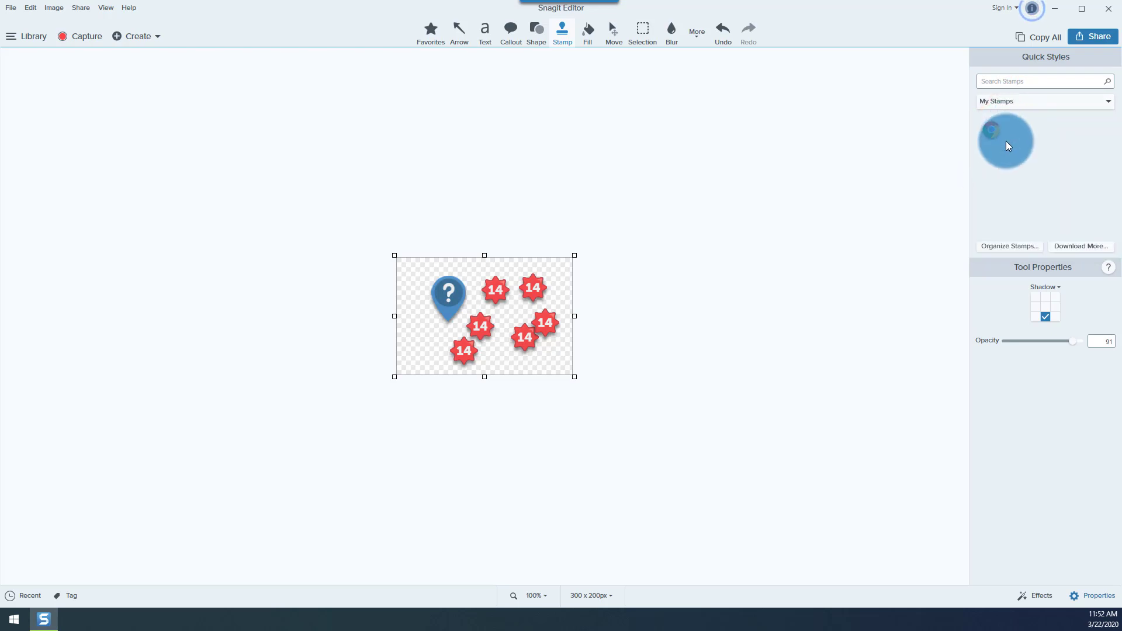